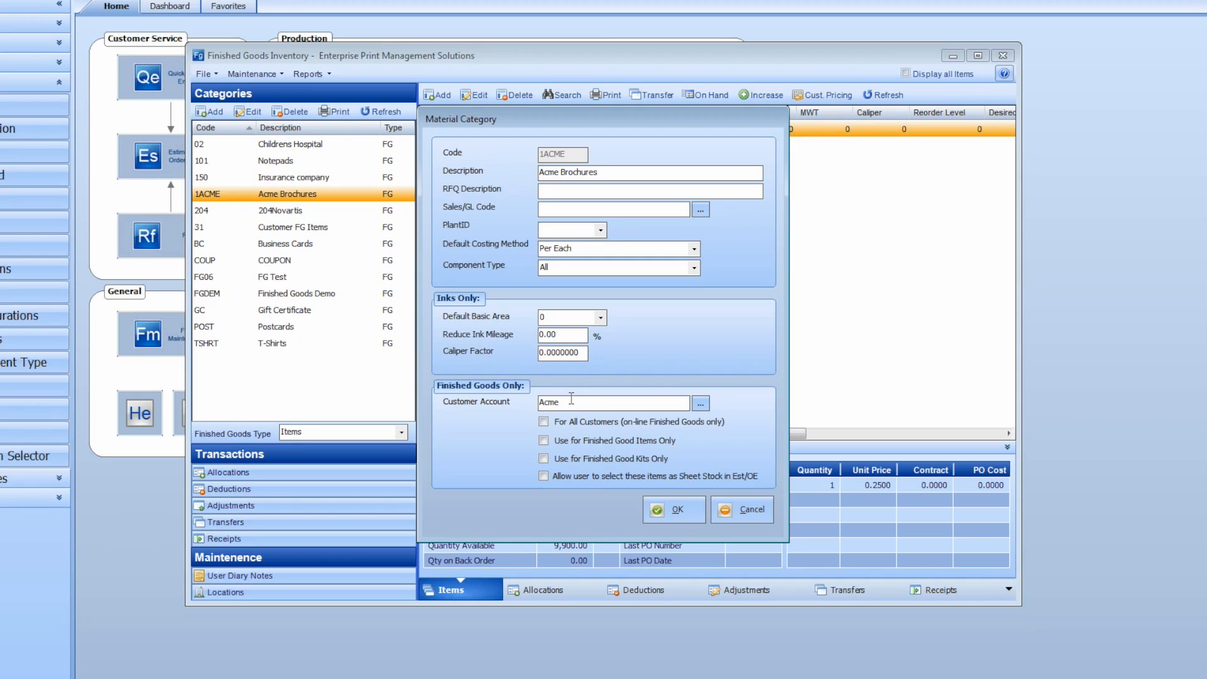
Save the Acme Brochures category and its Travel Brochure item, overwriting the existing records, and close Finished Goods Inventory
left_click(673, 519)
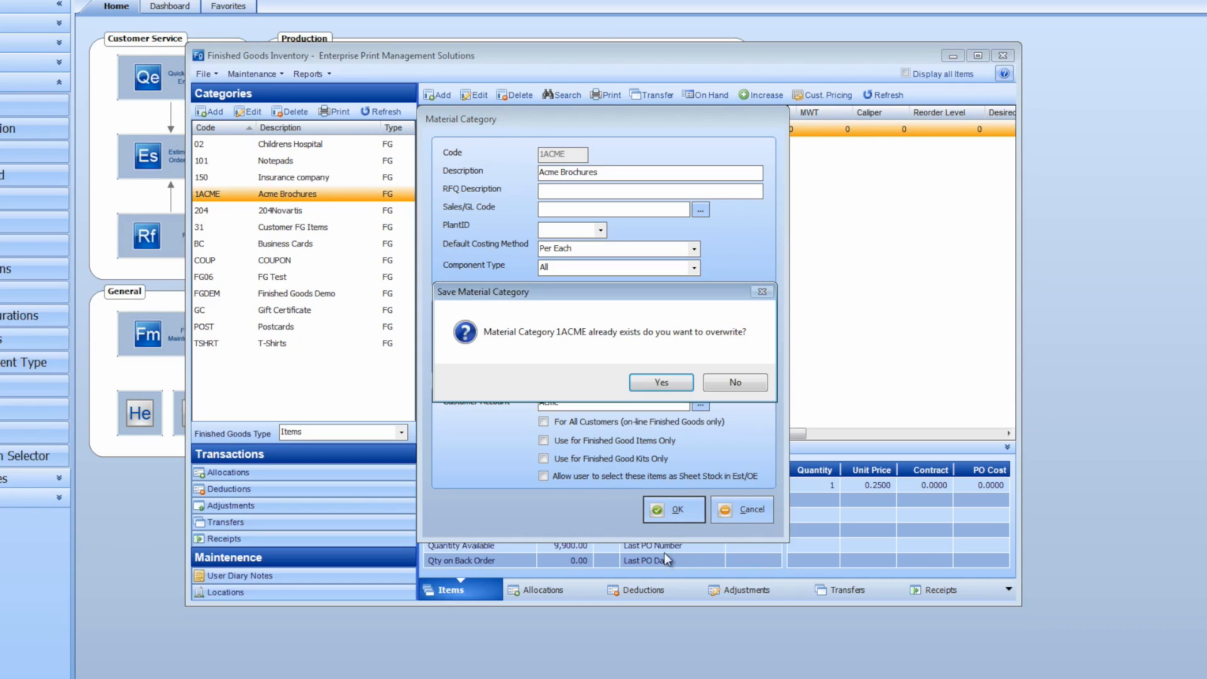
left_click(661, 382)
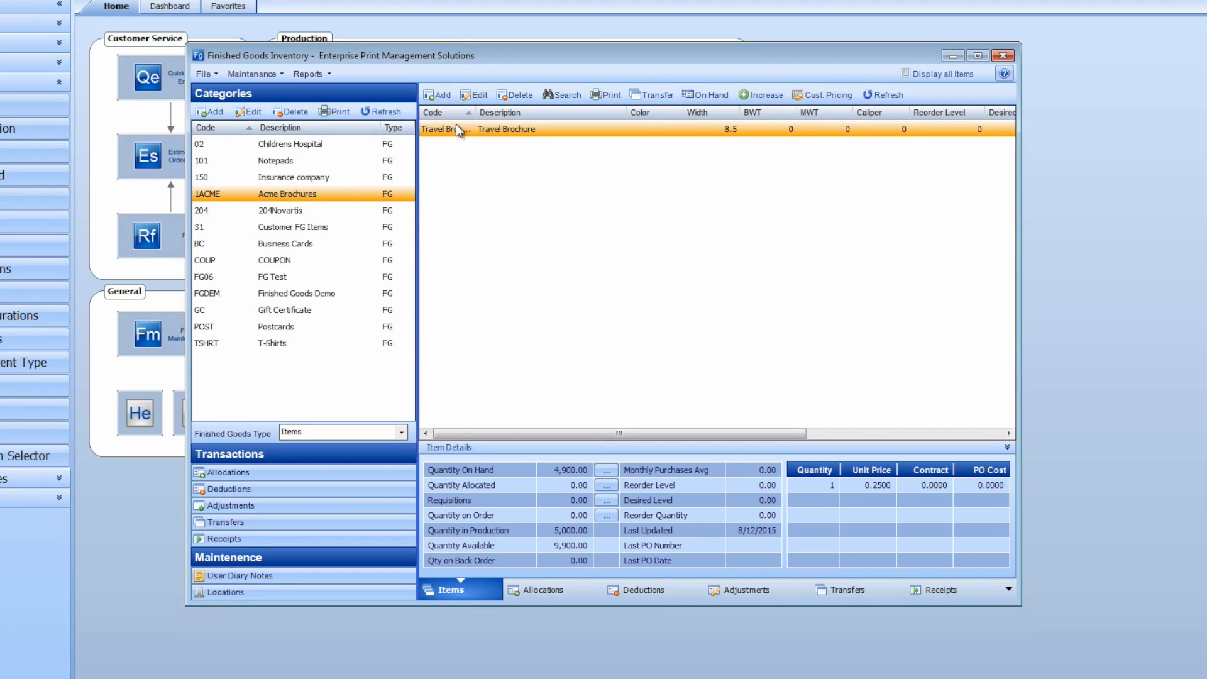
left_click(478, 97)
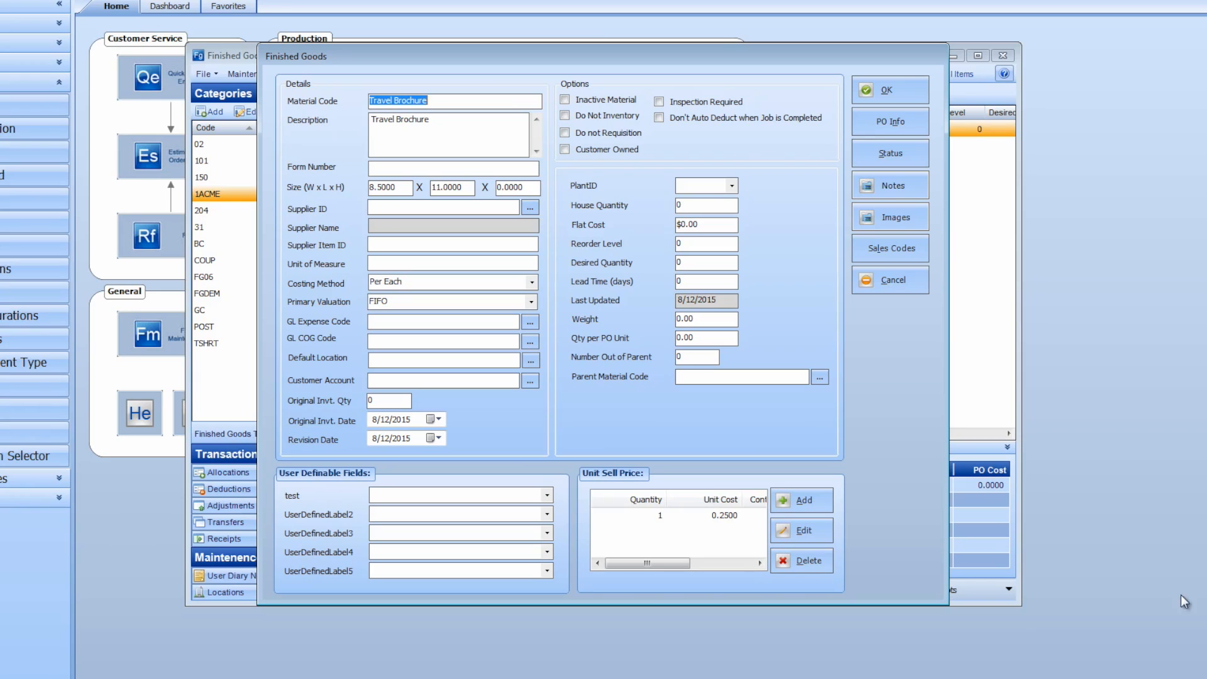
left_click(901, 90)
left_click(672, 383)
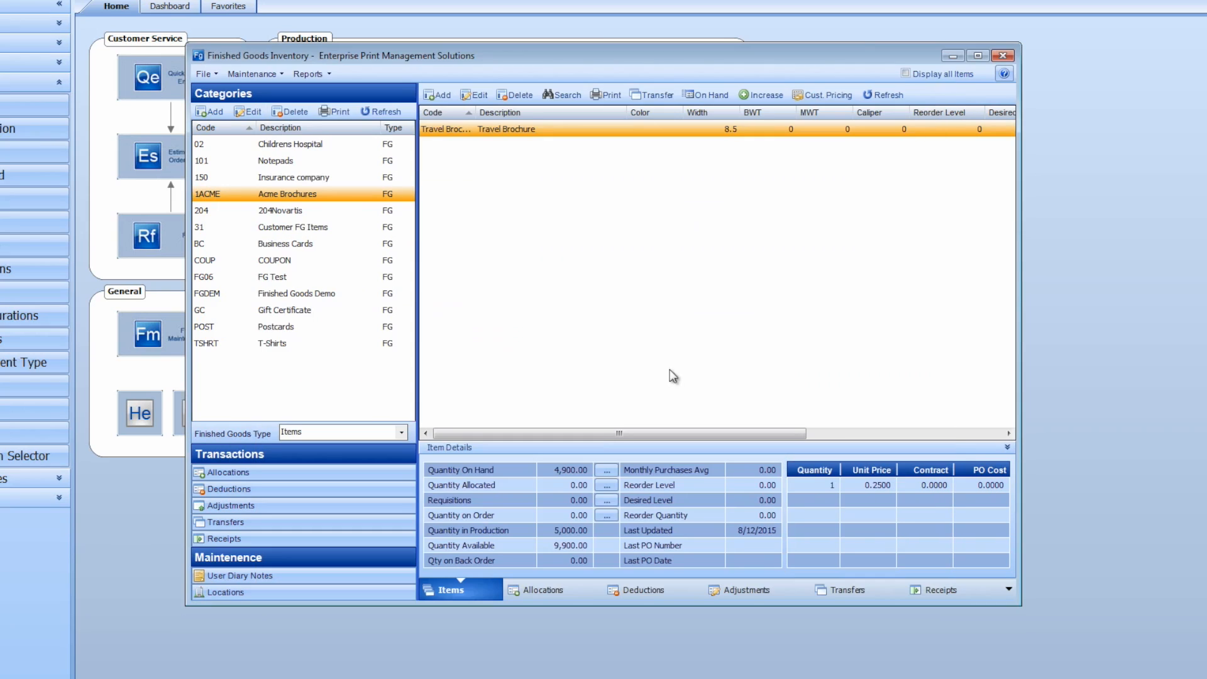
left_click(1003, 55)
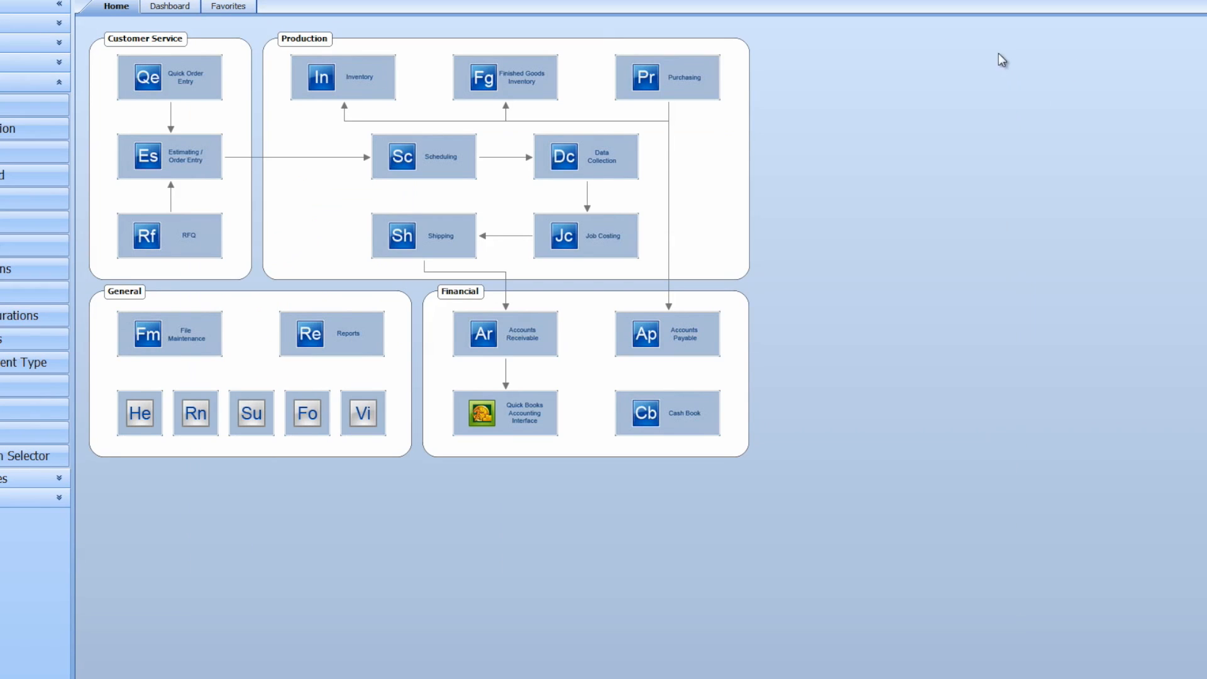
Open the Travel Brochure Replenishment Order for editing from the Work in Process jobs in Estimating/Order Entry
left_click(144, 164)
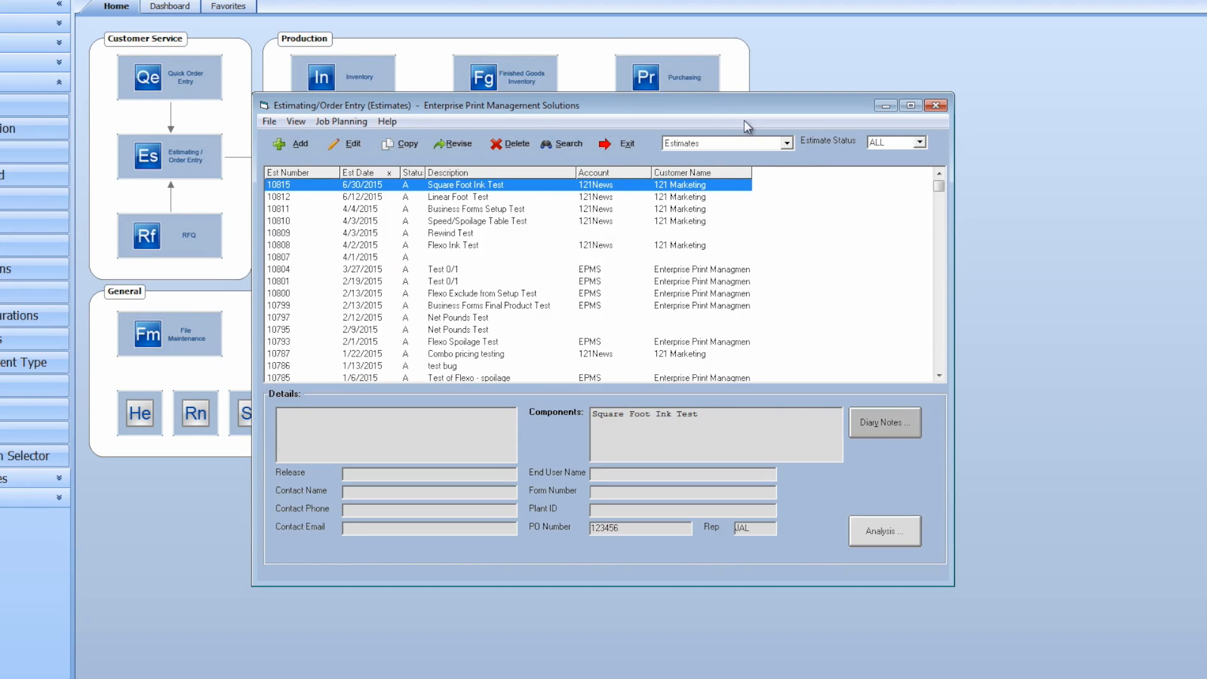
left_click(787, 143)
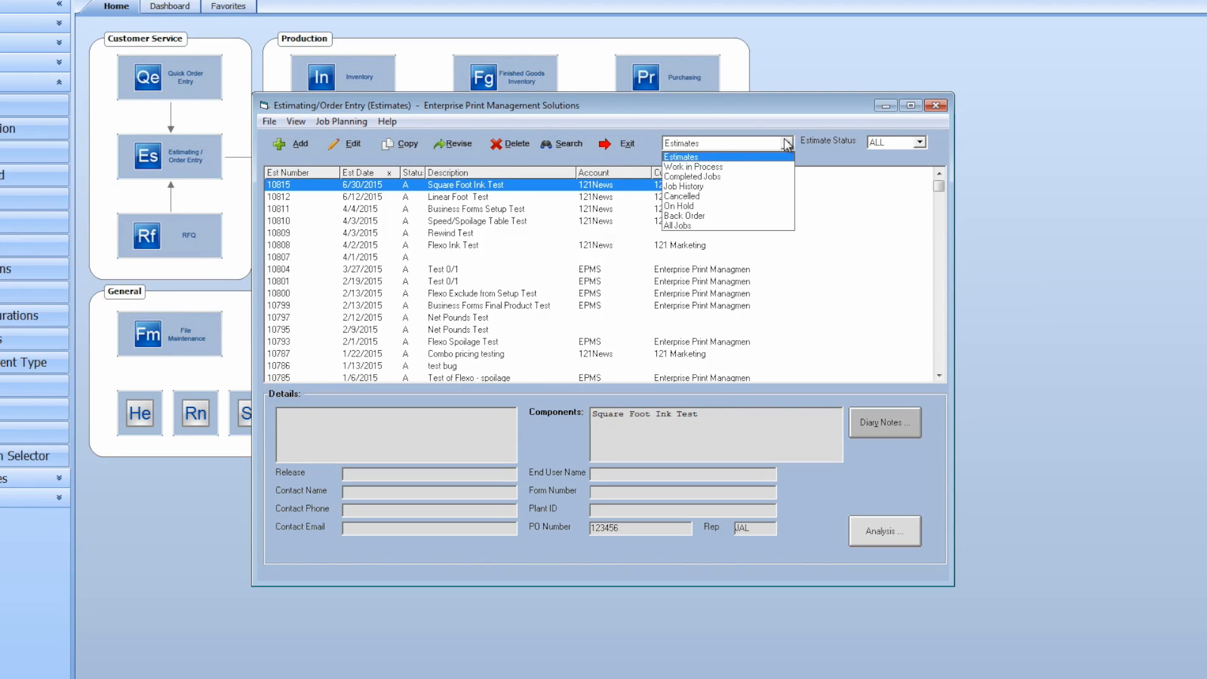
left_click(690, 166)
left_click(690, 166)
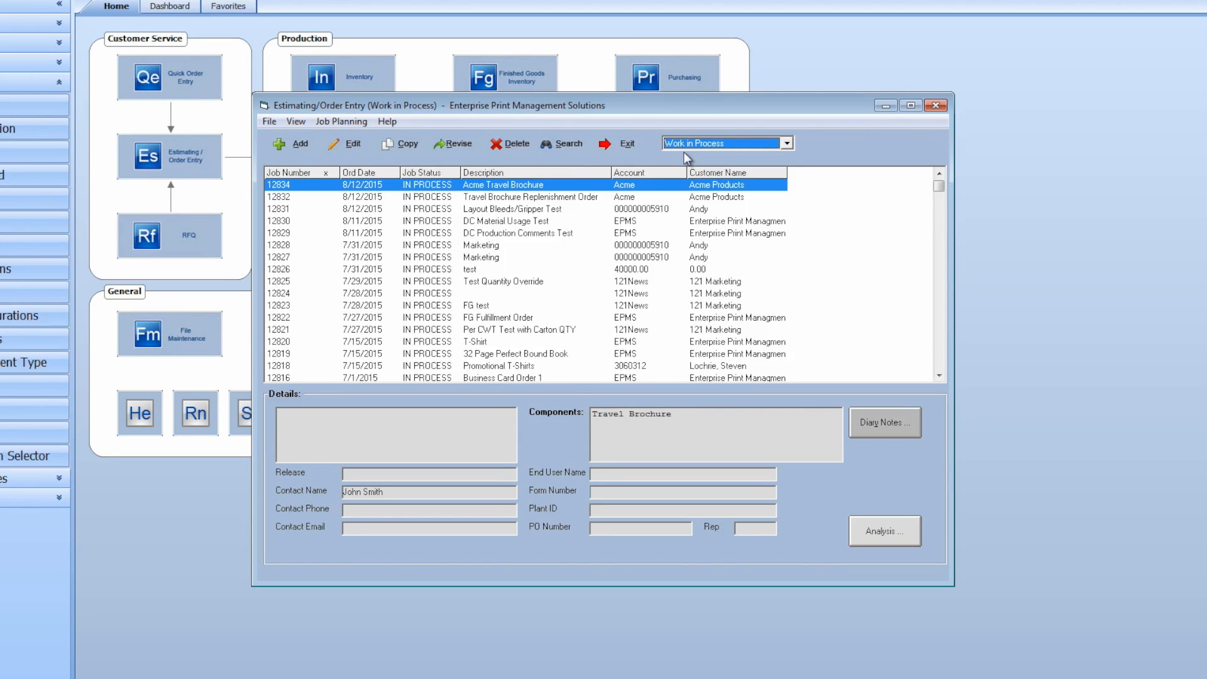
left_click(506, 196)
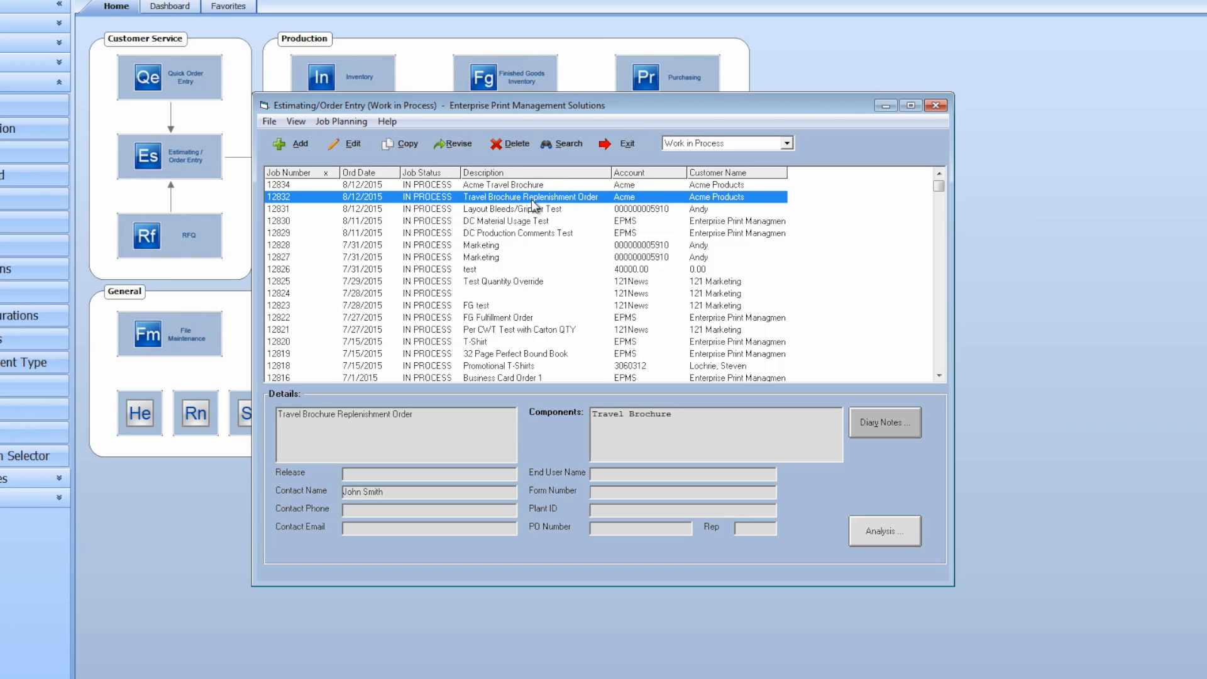
left_click(353, 146)
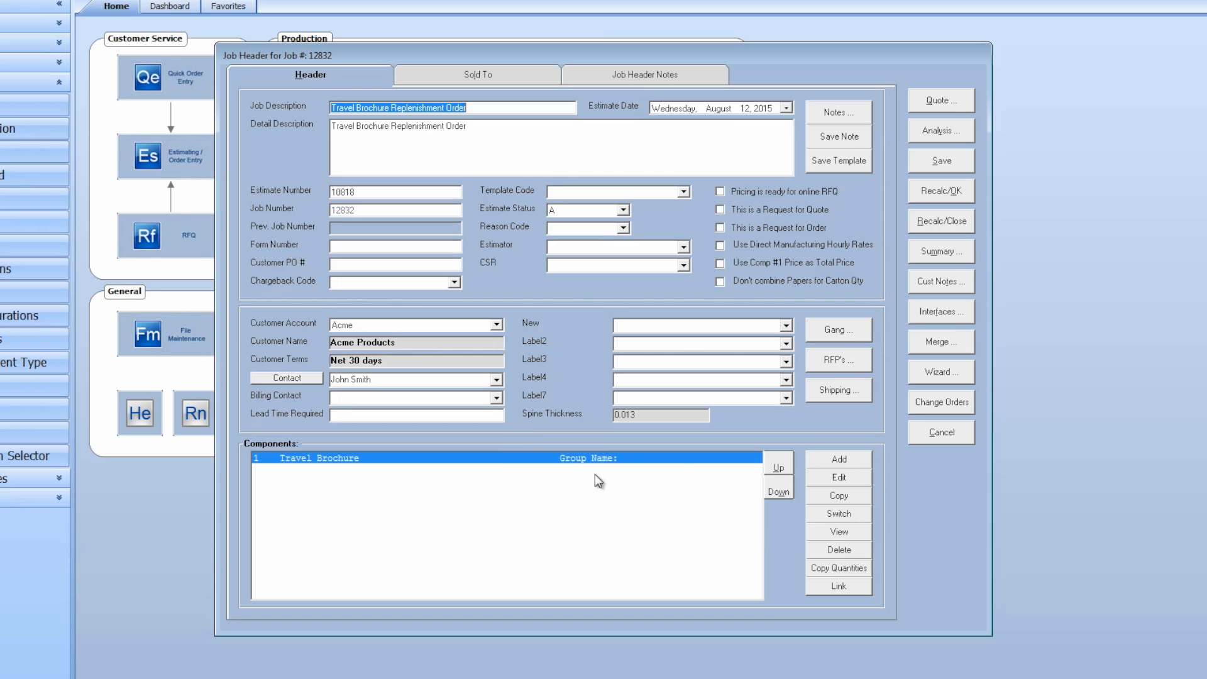
Examine the Travel Brochure component's quantities, layout, ink and paper settings, and its Postpress processes
left_click(840, 478)
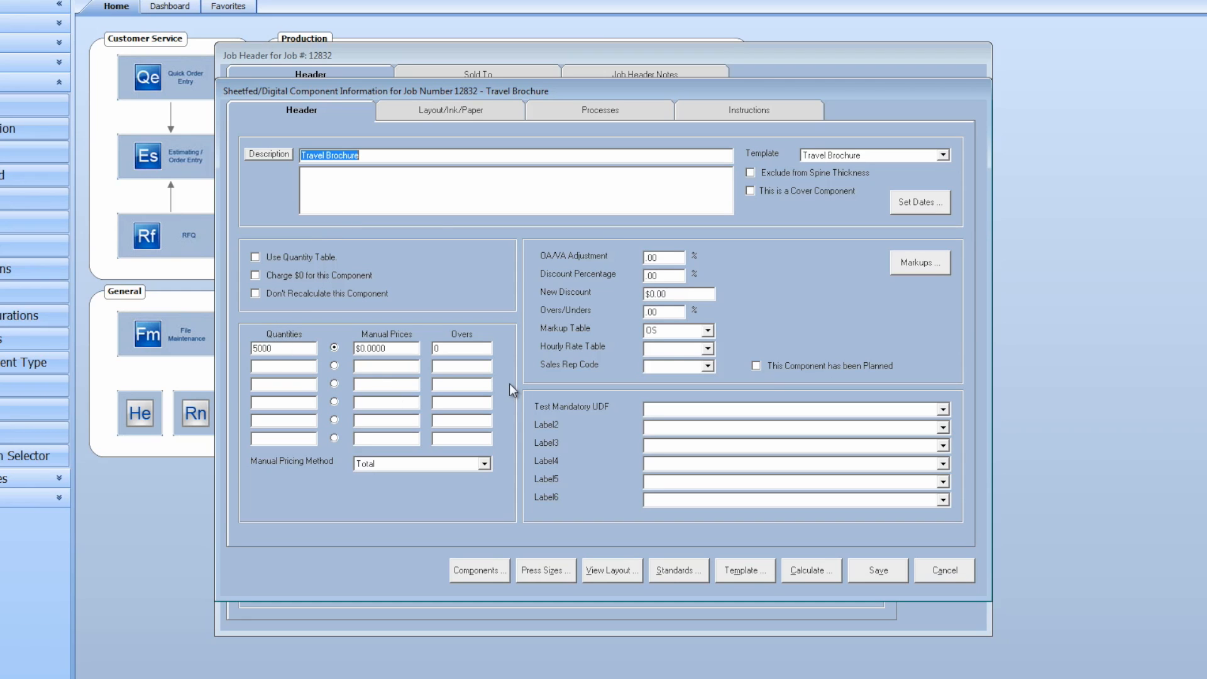
left_click(438, 111)
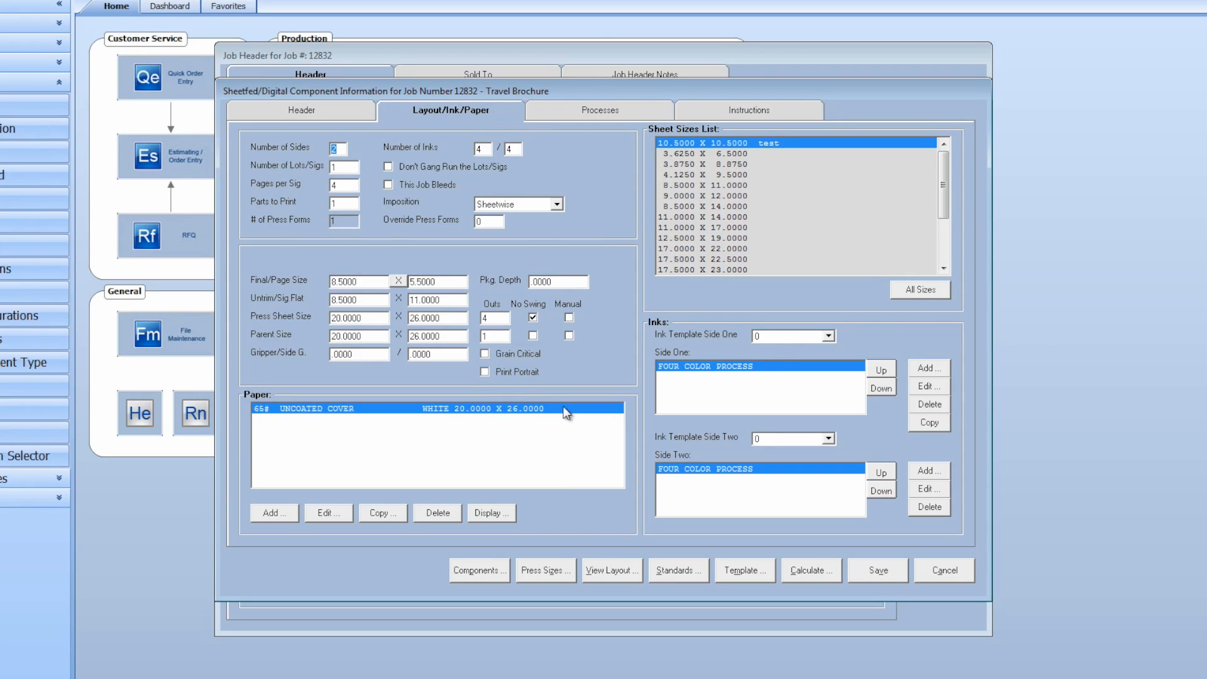
left_click(616, 107)
left_click(248, 165)
left_click(261, 177)
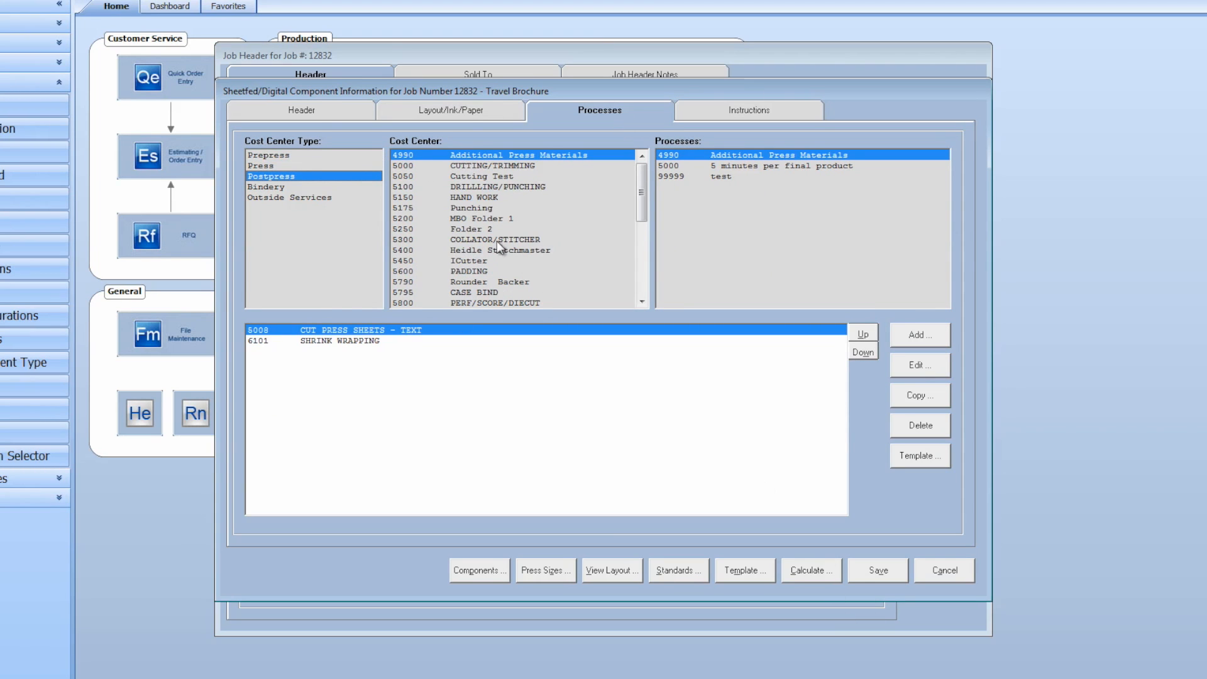
left_click(310, 113)
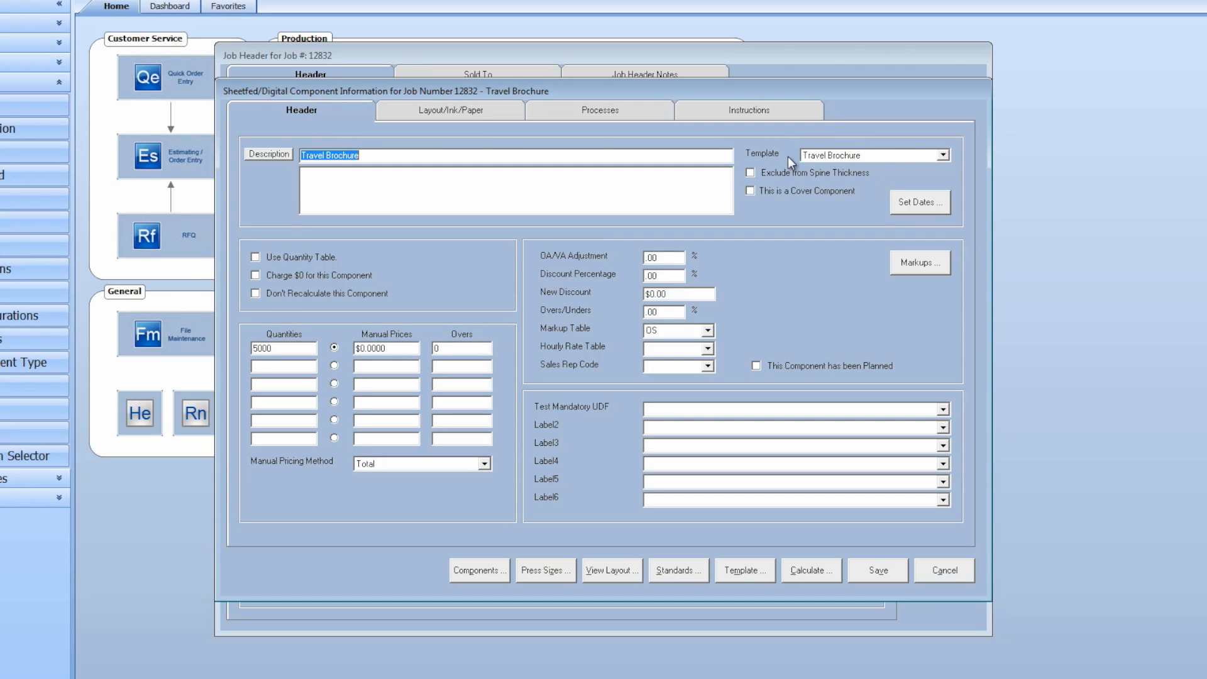
Check the finished good code assigned in the Travel Brochure component's template and leave the template without saving
left_click(742, 570)
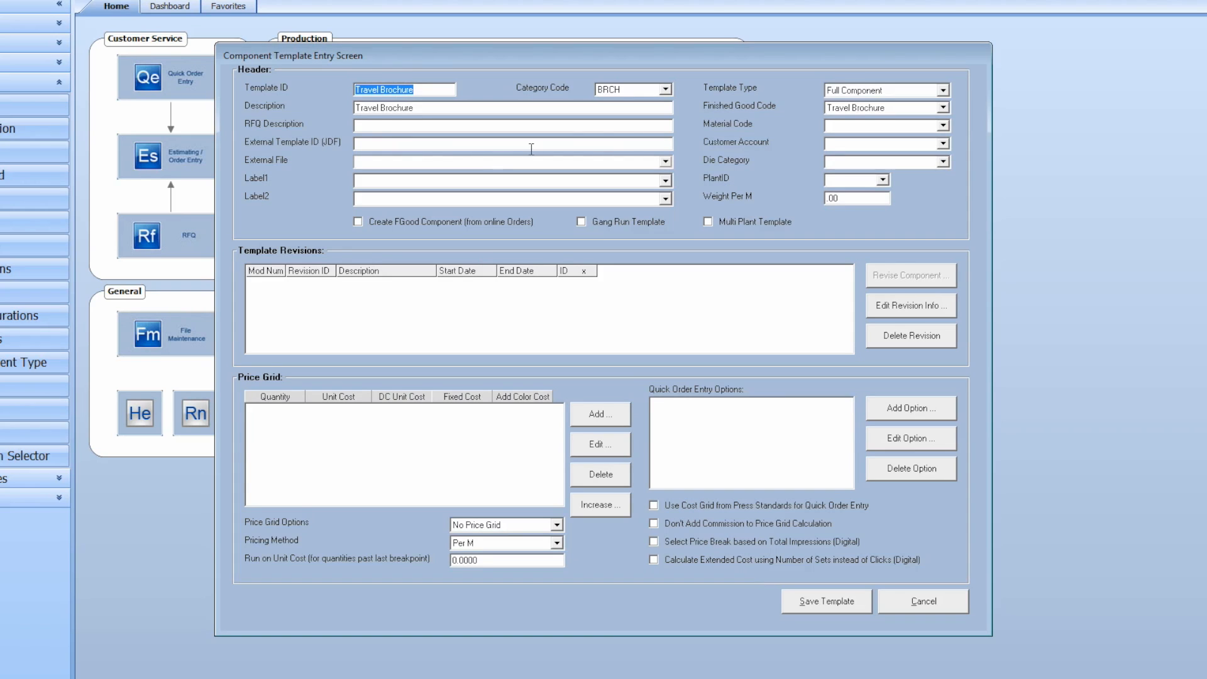
left_click(902, 107)
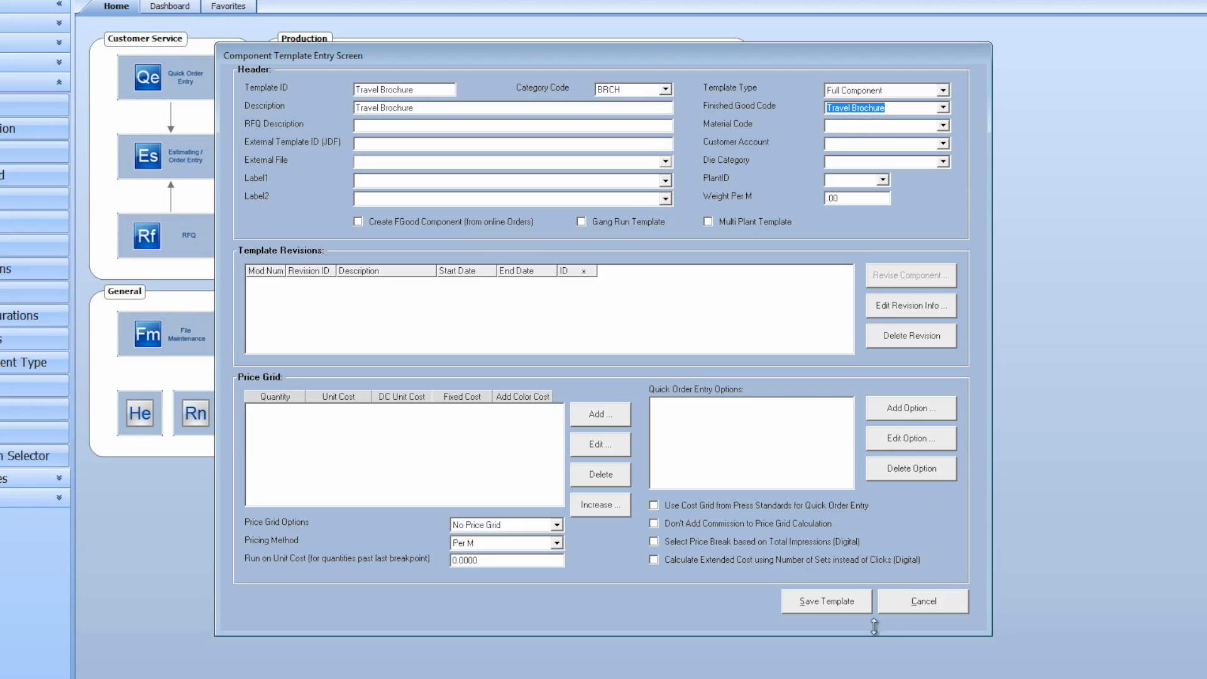
left_click(913, 599)
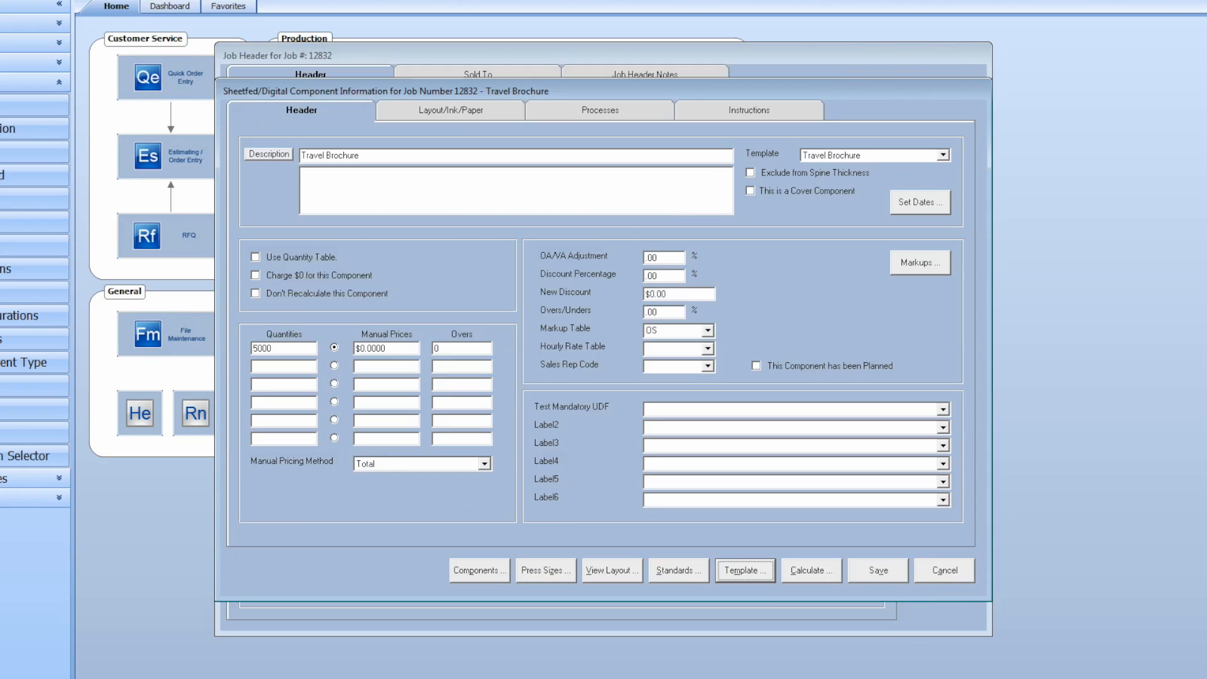
Save the Travel Brochure component and its replenishment job, and close Estimating/Order Entry
left_click(873, 566)
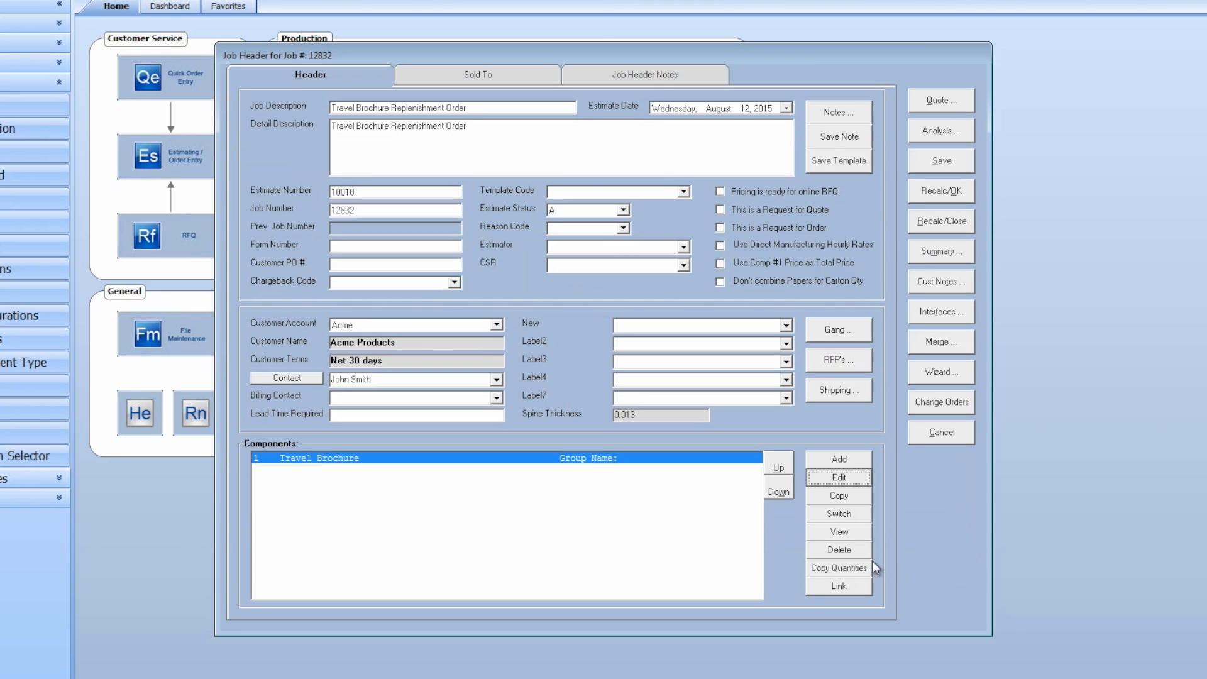
left_click(937, 162)
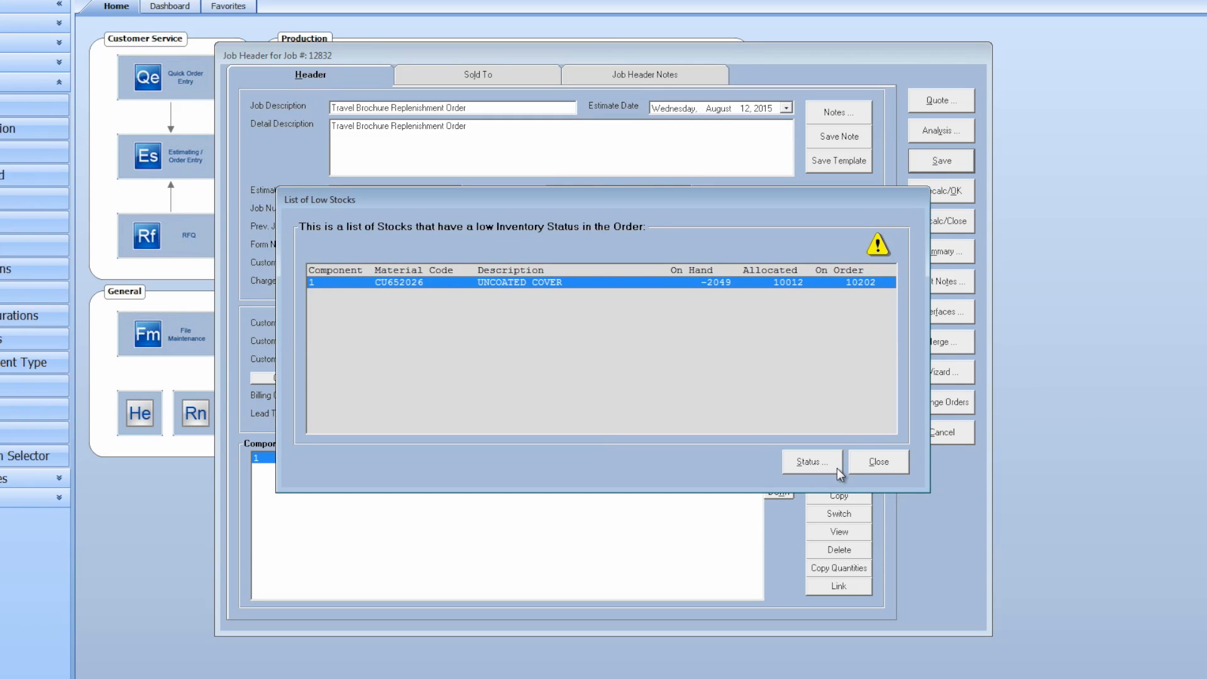
left_click(878, 463)
left_click(838, 135)
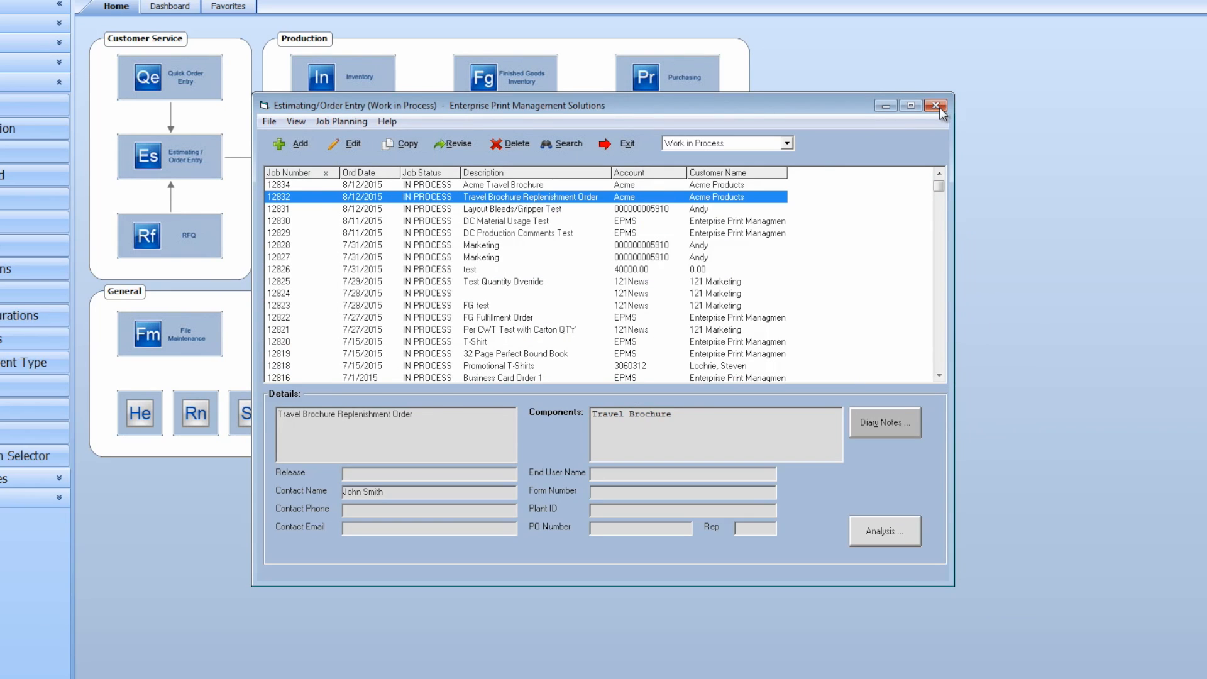
left_click(937, 106)
Check the on-hand and in-production quantities of the Acme Brochures category's Travel Brochure item in Finished Goods Inventory
left_click(502, 78)
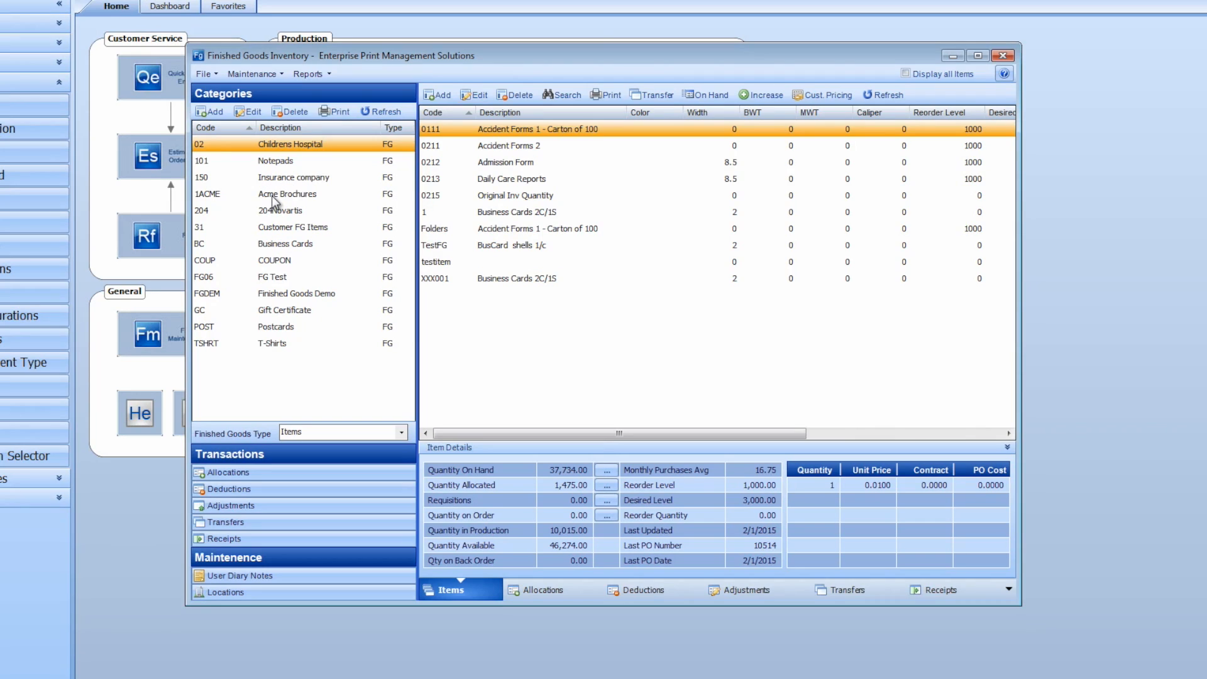
left_click(272, 195)
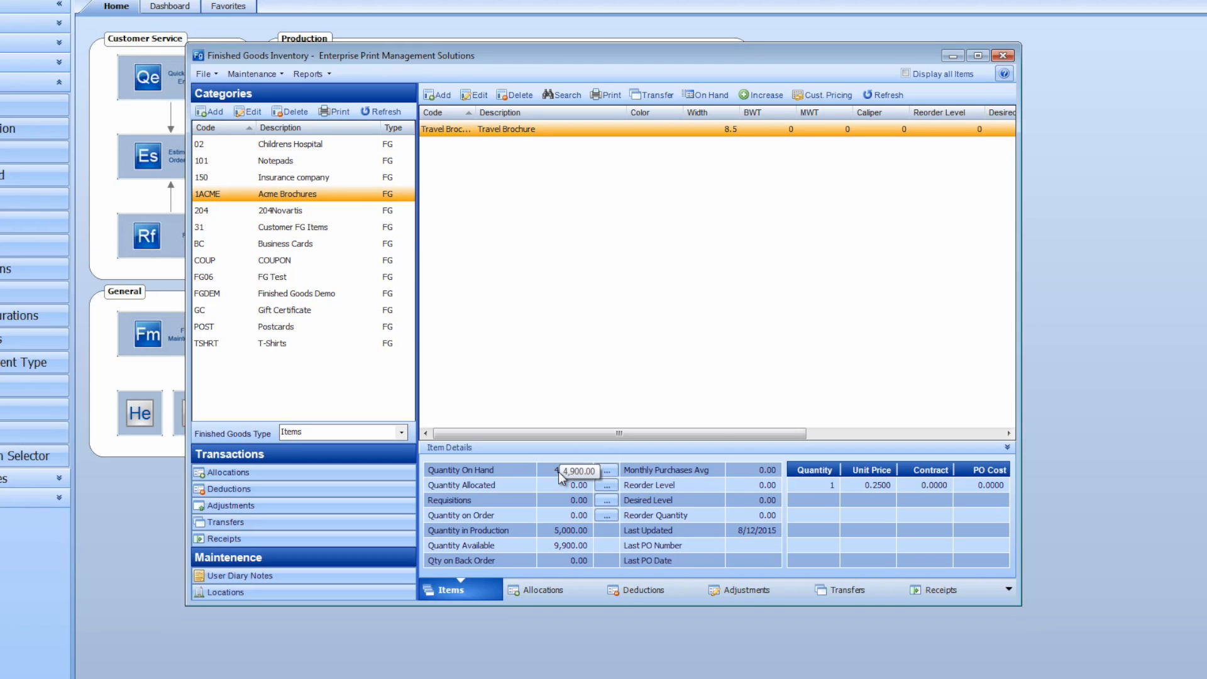
left_click(1004, 56)
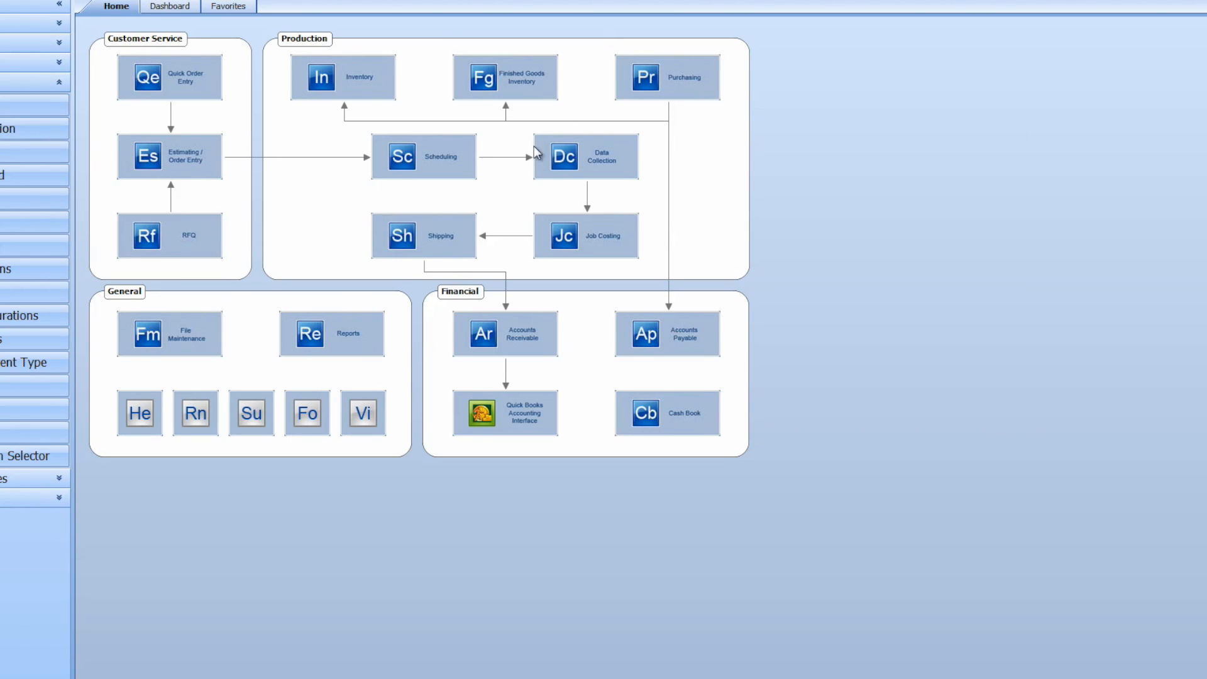
Load the Travel Brochure Replenishment Order into Shipping from the list of work-in-process jobs
left_click(442, 239)
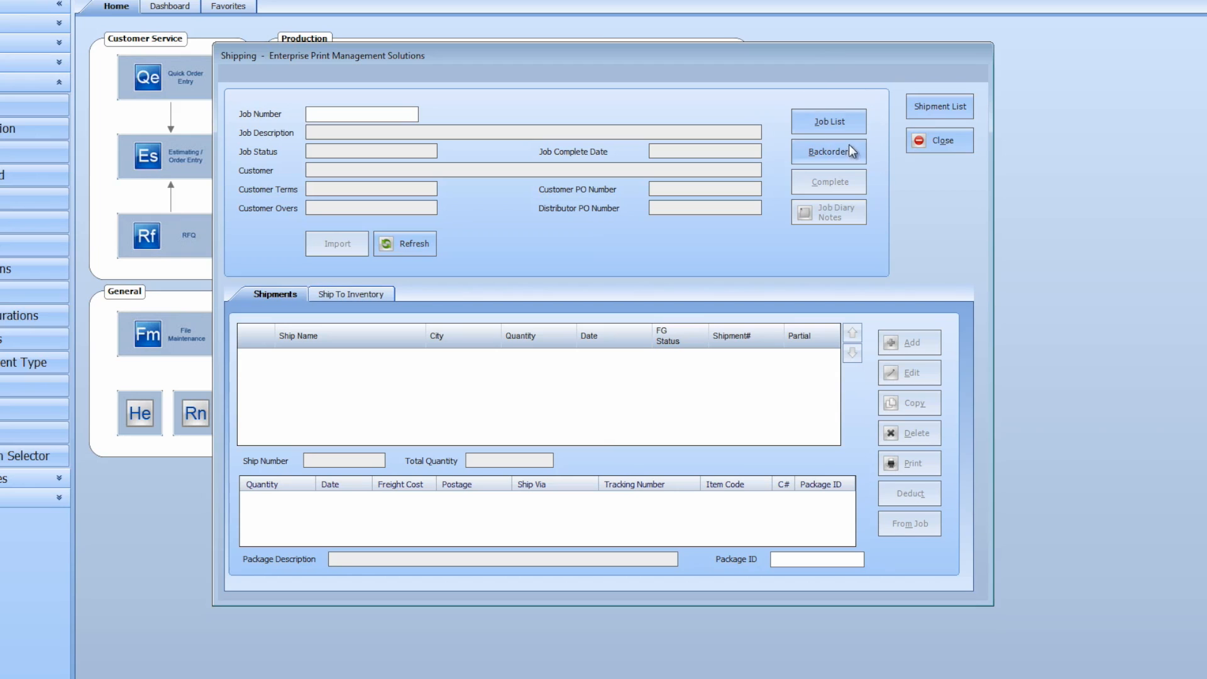
left_click(833, 121)
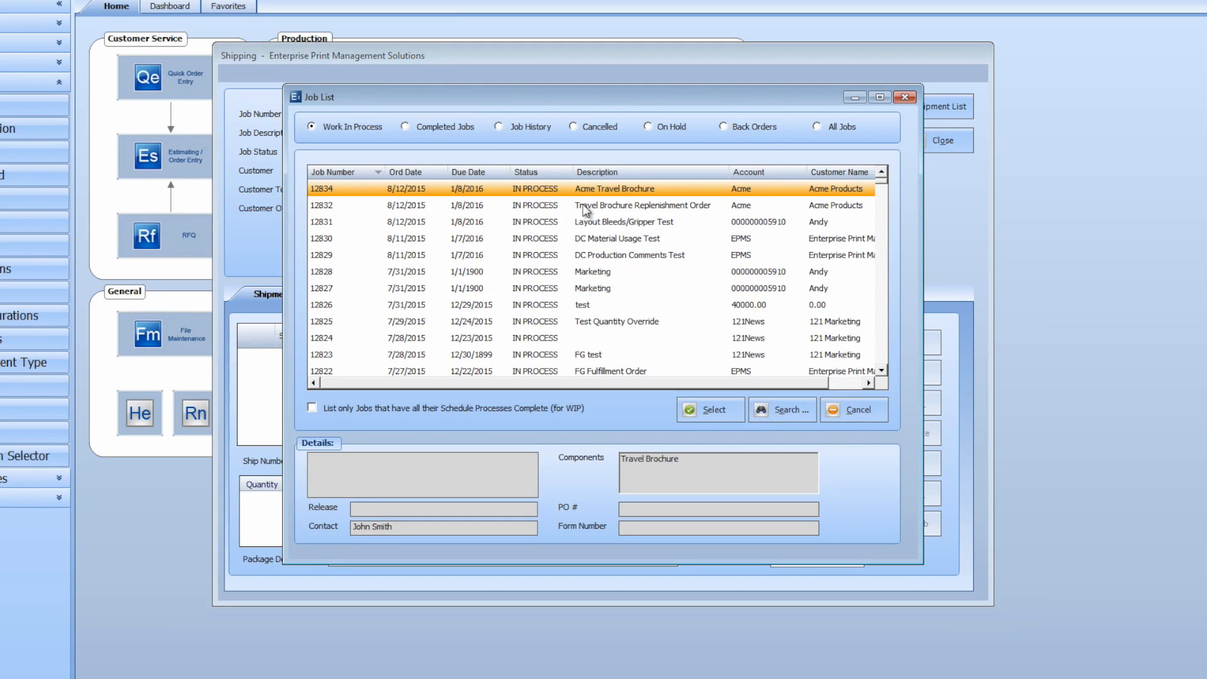
left_click(598, 208)
left_click(707, 414)
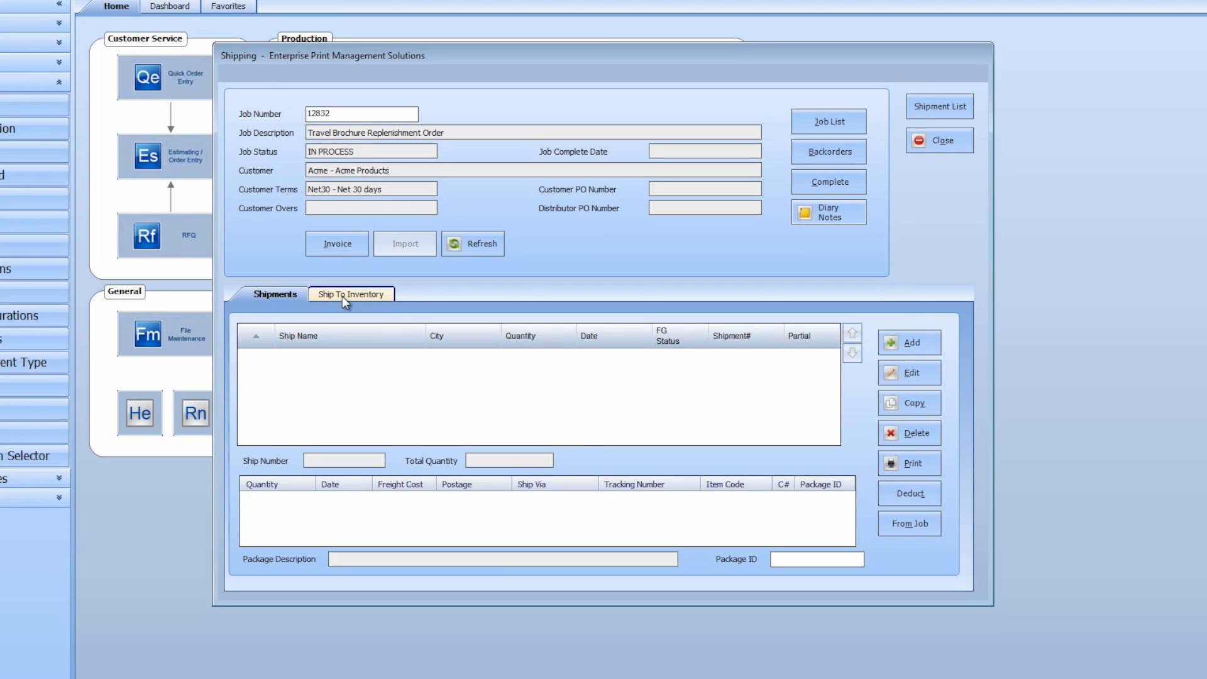
Ship the job's Travel Brochure component to inventory as a finished good with a quantity of 5000
left_click(340, 295)
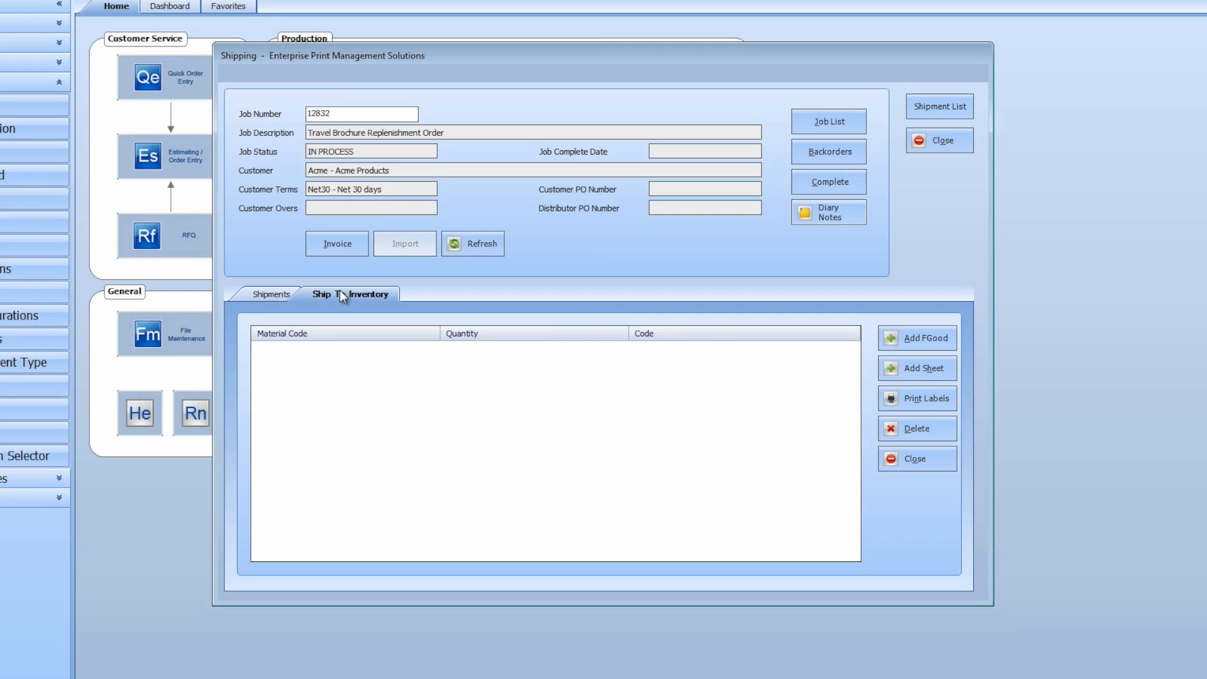
left_click(916, 337)
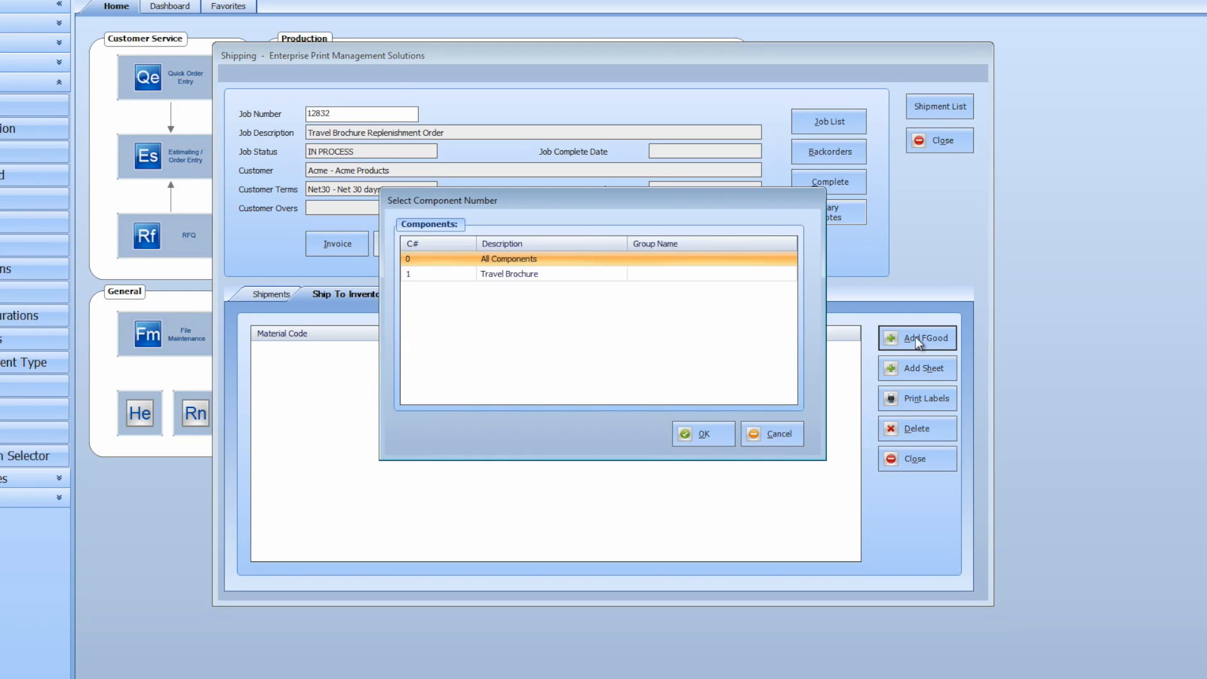
left_click(515, 275)
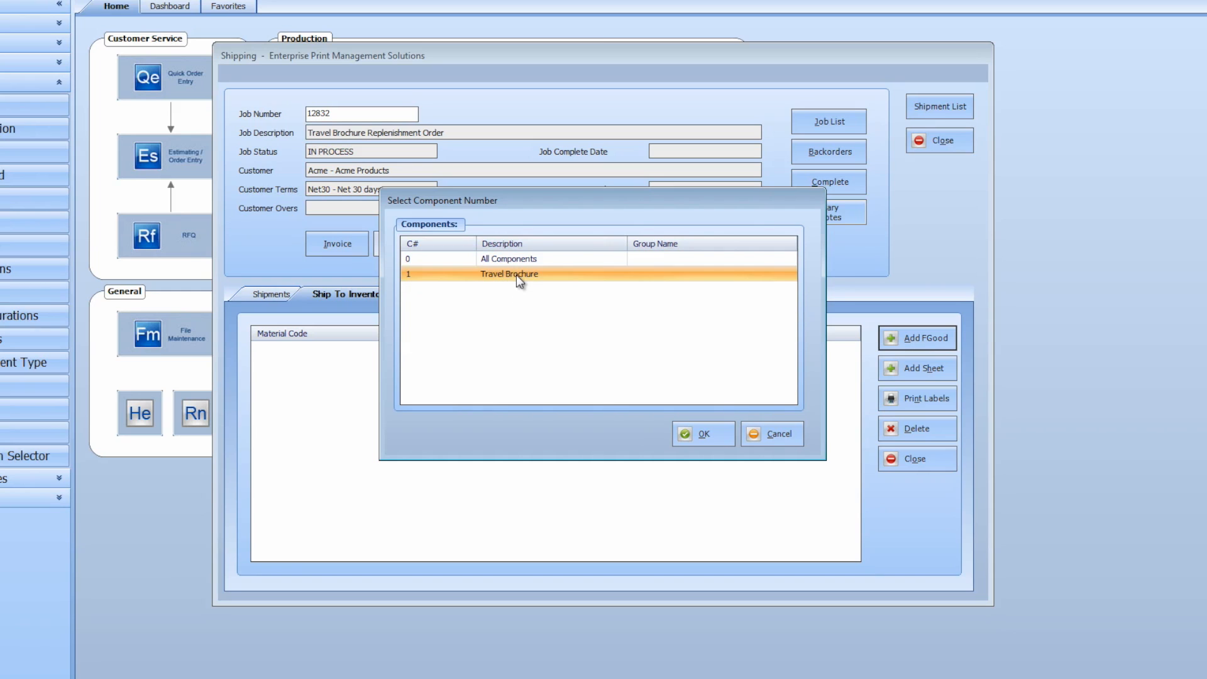
left_click(711, 434)
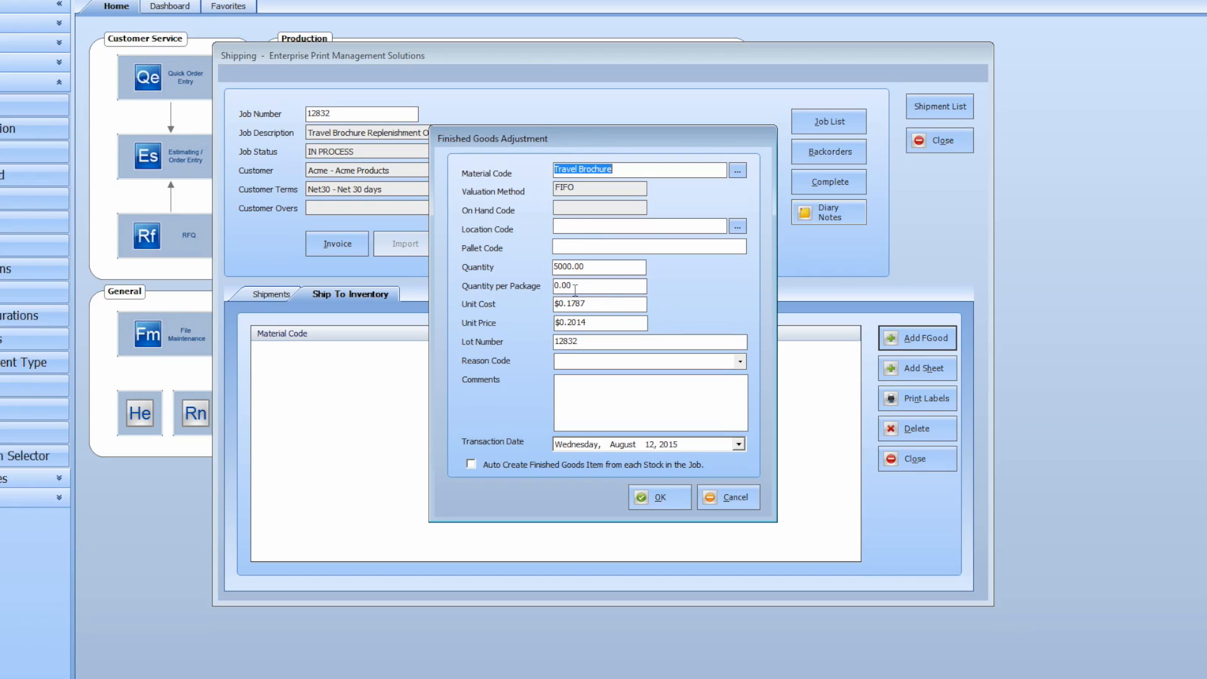
left_click(661, 498)
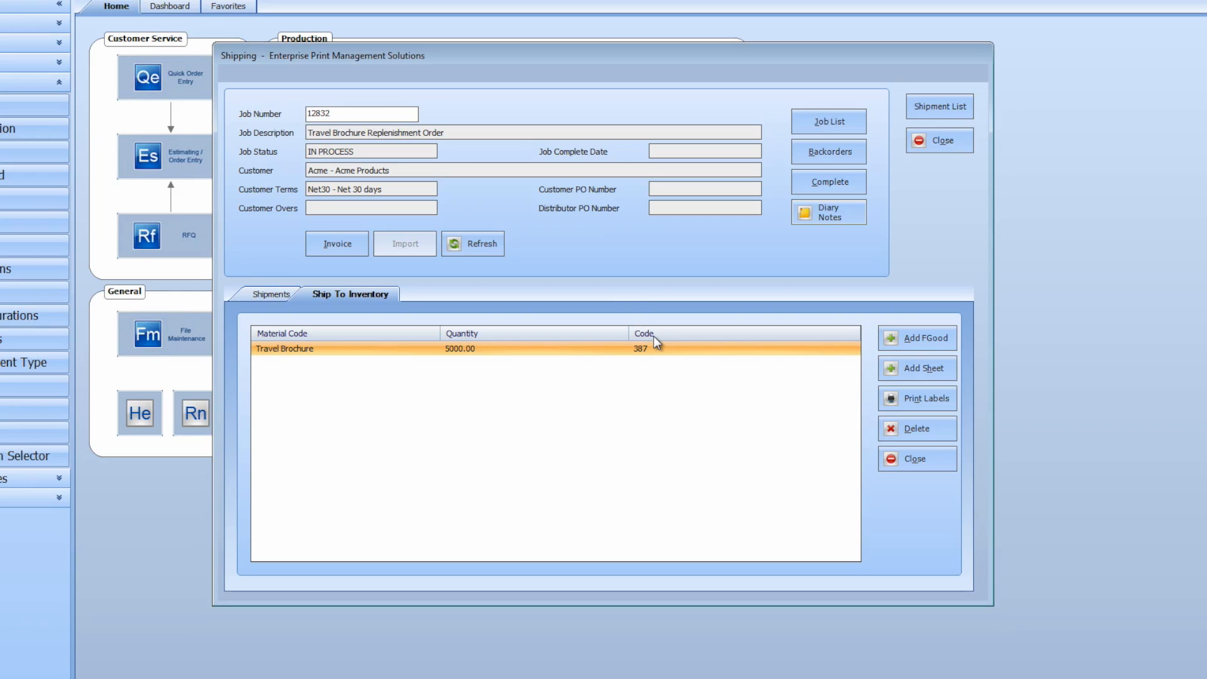
Complete the replenishment job with the completion date August 12, 2015, and close Shipping
left_click(838, 185)
left_click(582, 371)
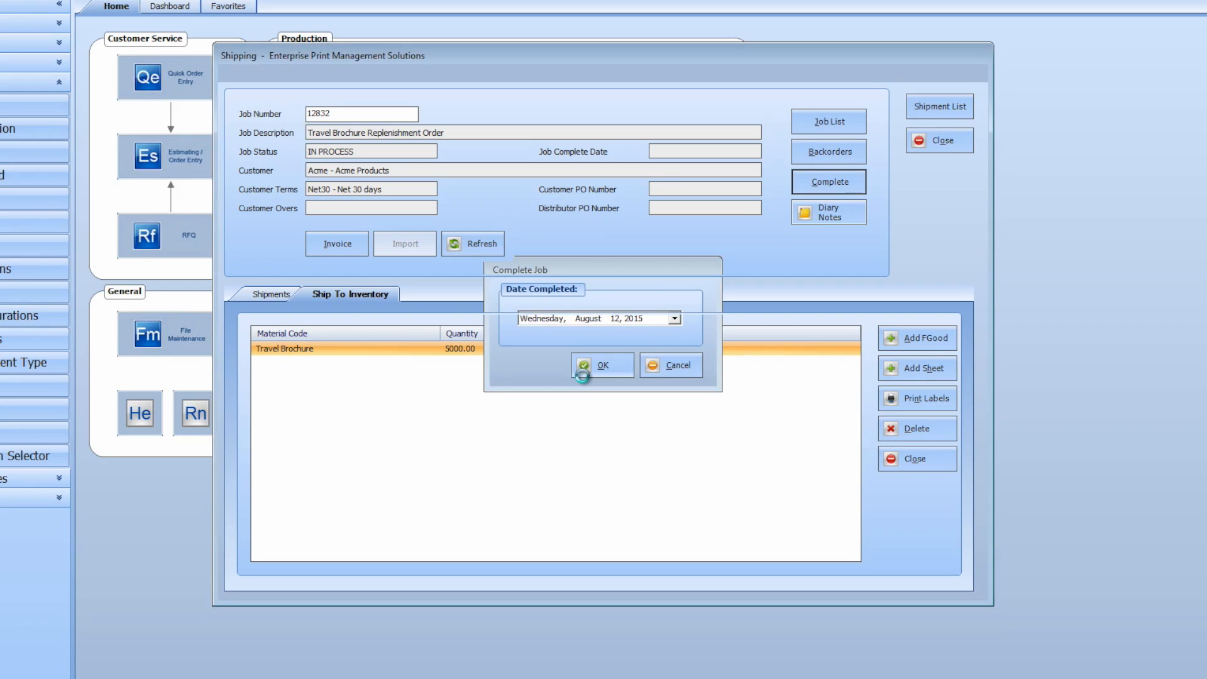
left_click(943, 140)
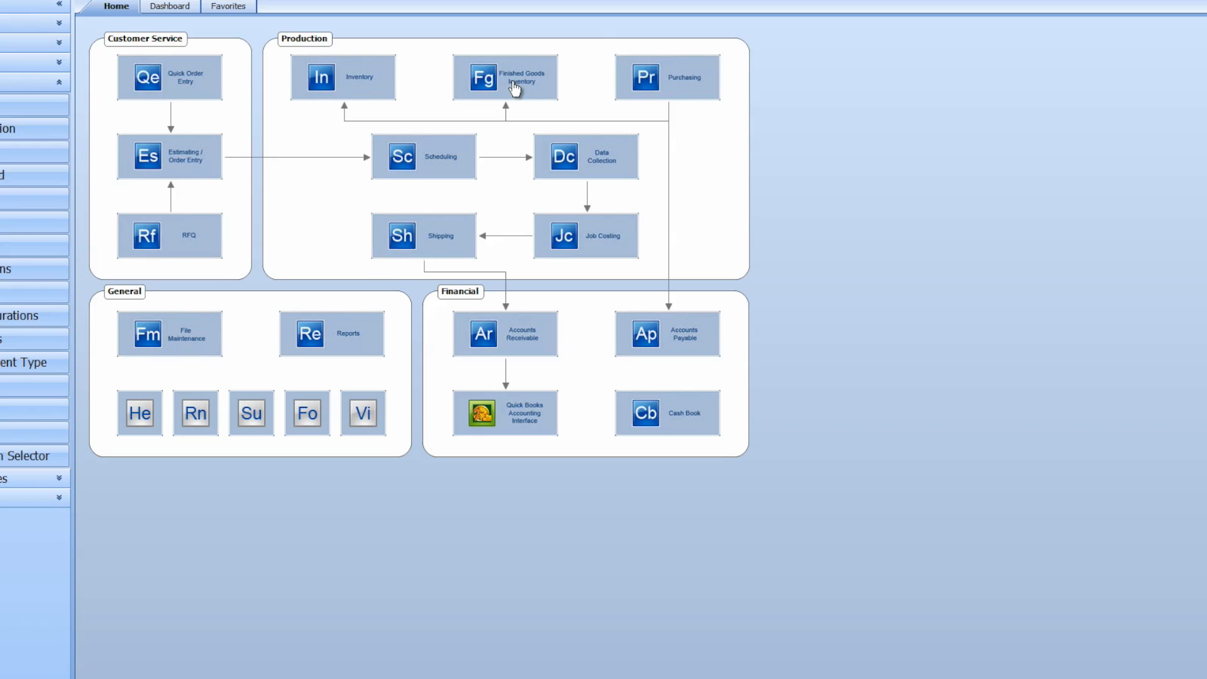
Review the Travel Brochure item's stock quantities in the Acme Brochures category after shipping the order to inventory
left_click(515, 88)
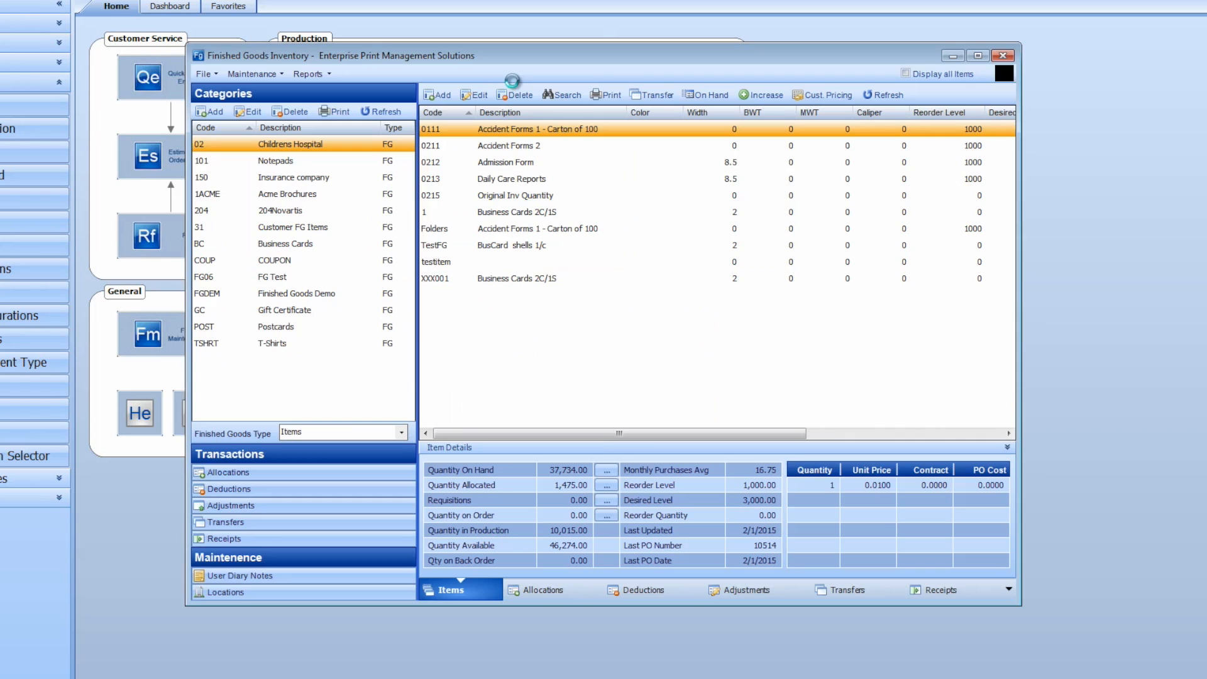
left_click(261, 198)
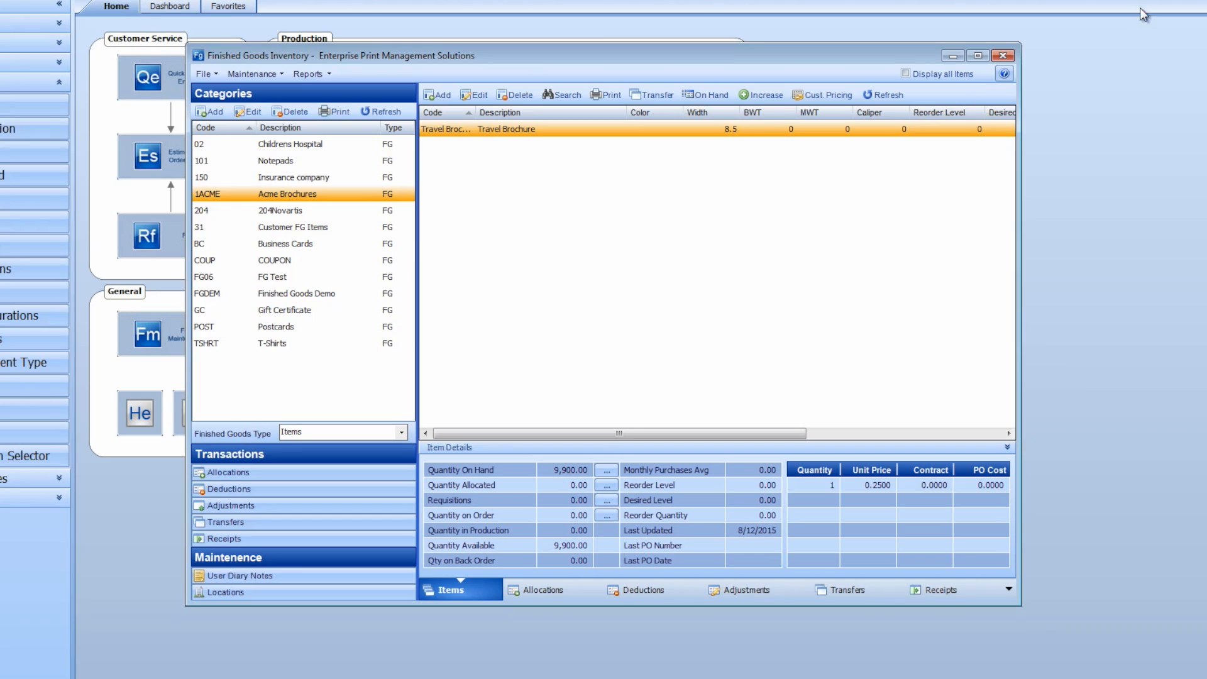
Open the Acme Travel Brochure job from the work-in-process jobs in Estimating/Order Entry and review its Travel Brochure component
left_click(1002, 55)
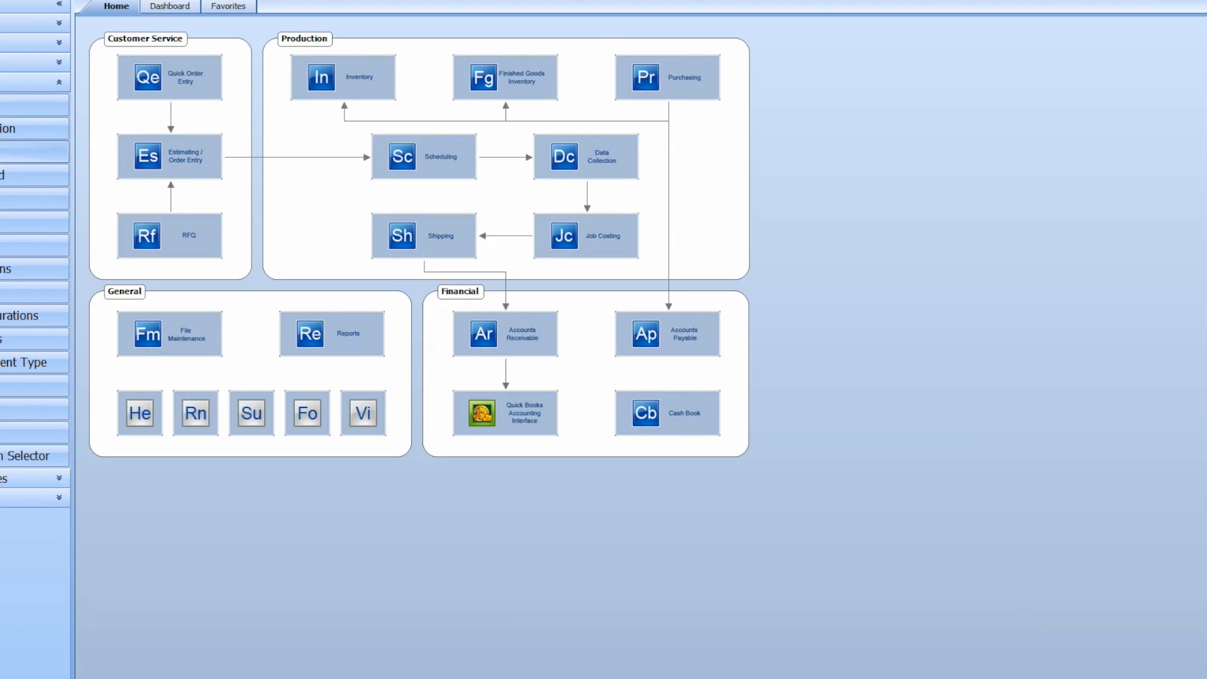
left_click(161, 171)
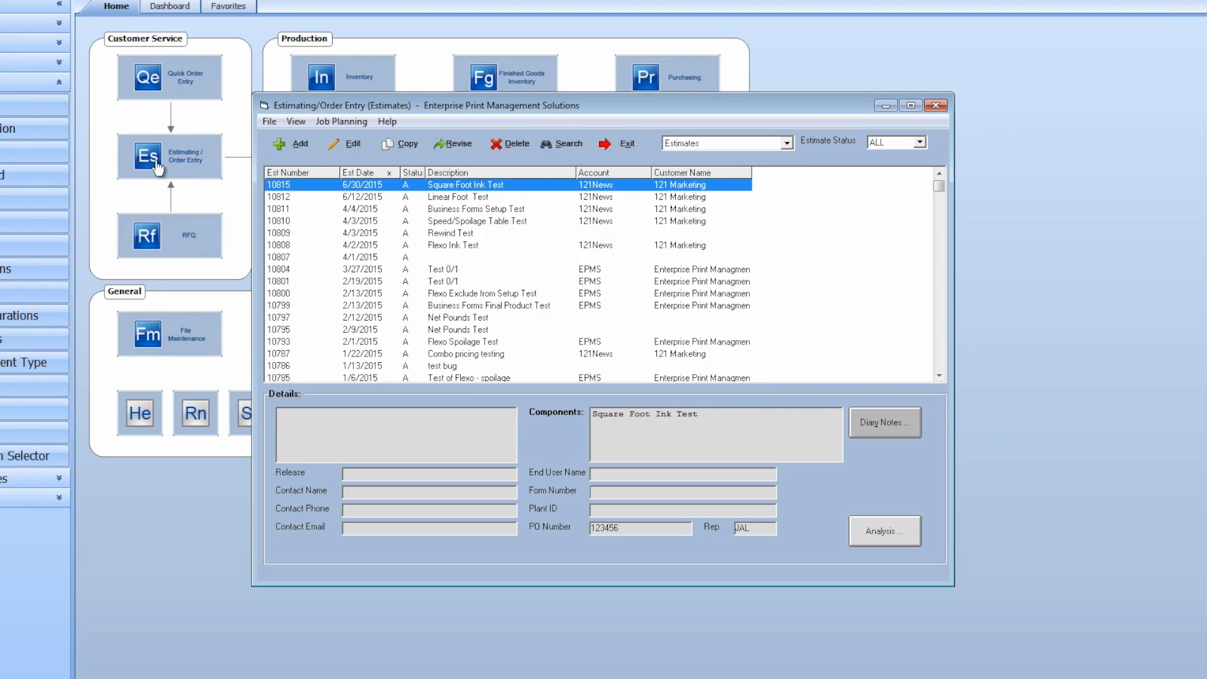
left_click(788, 147)
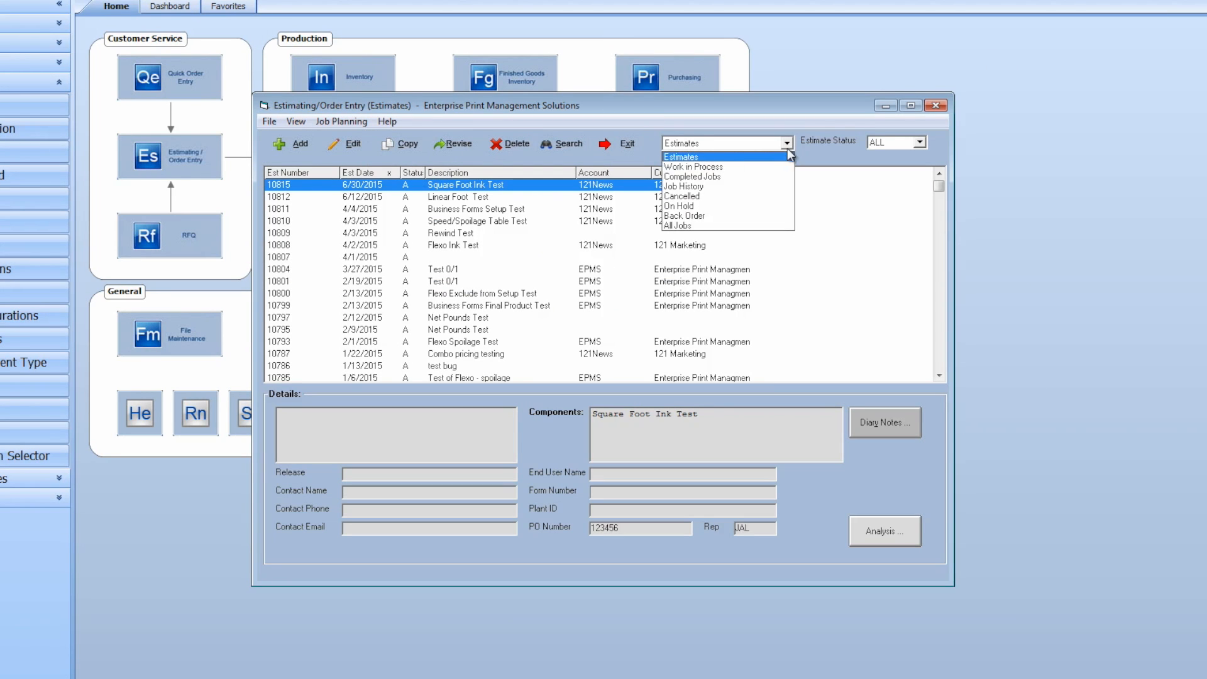
left_click(685, 167)
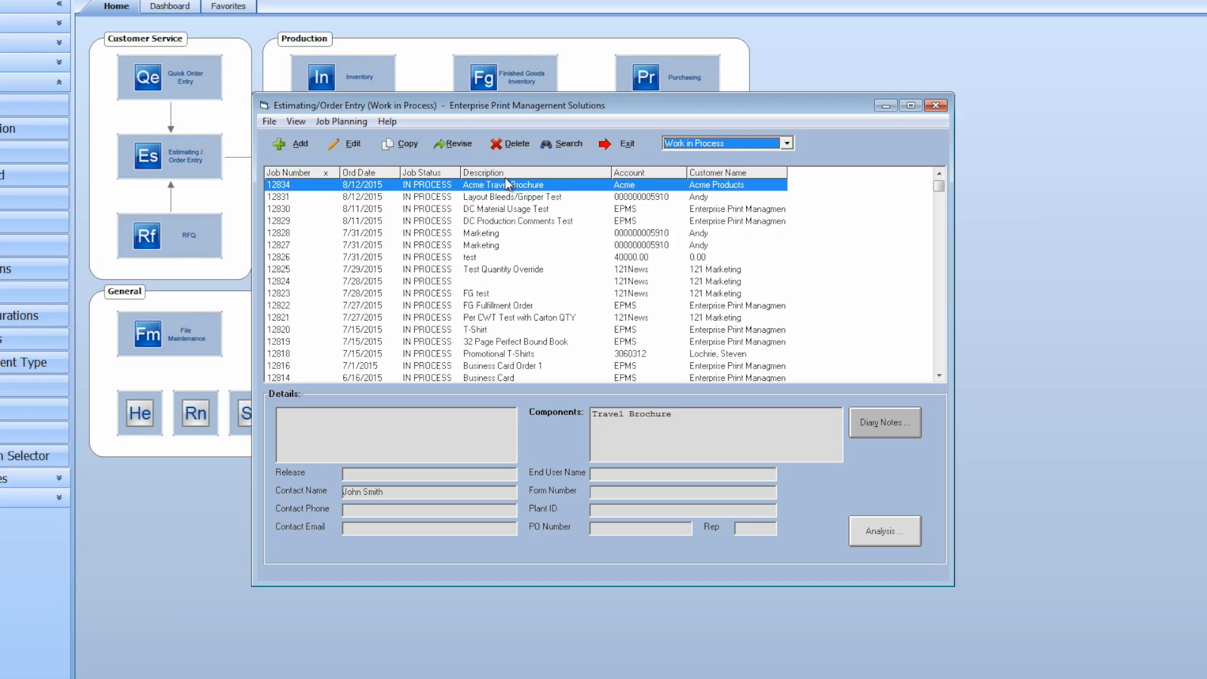
left_click(351, 144)
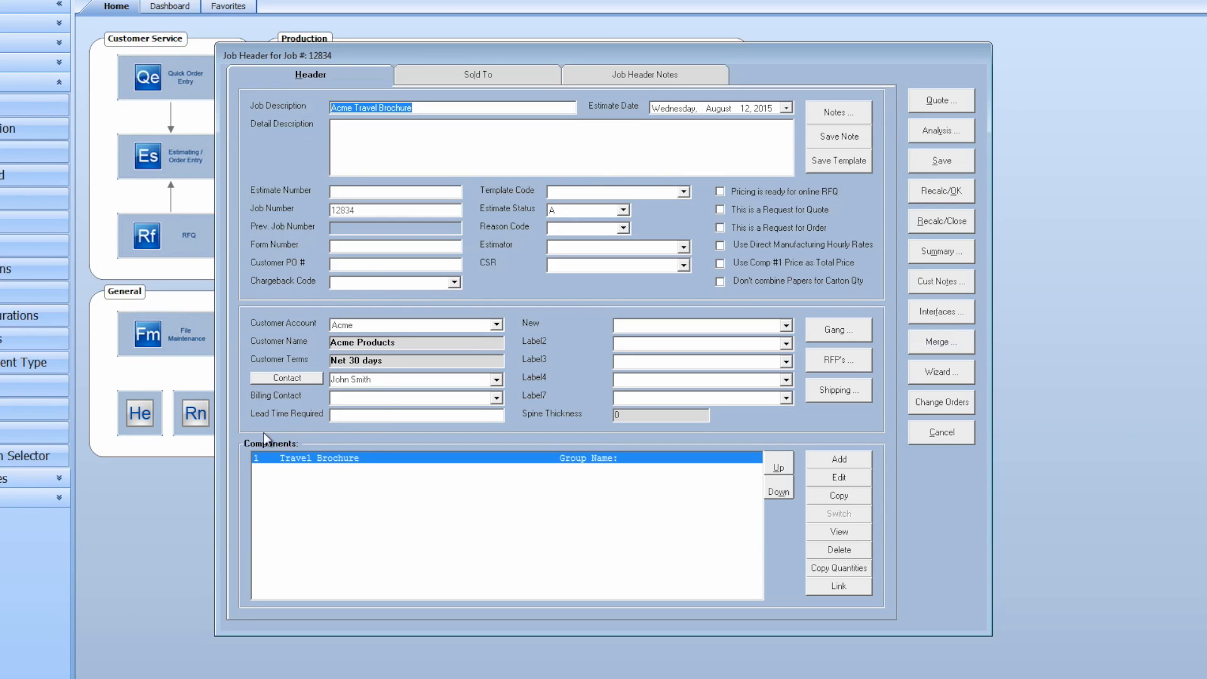
left_click(840, 480)
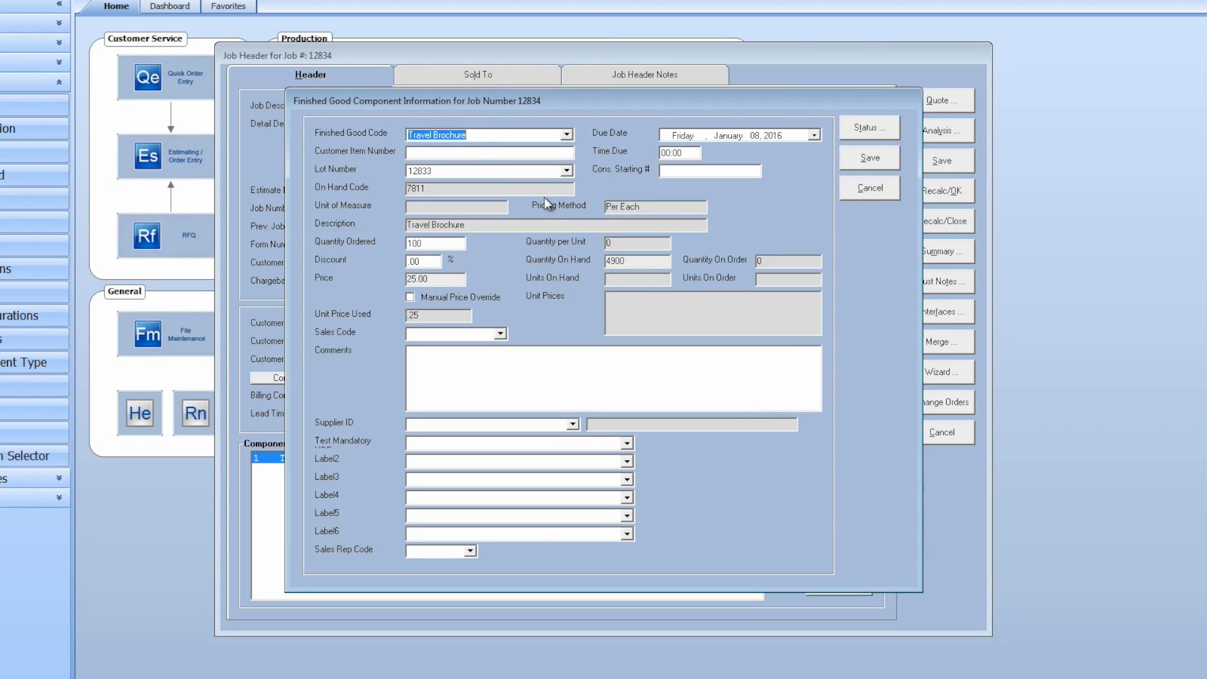
left_click(870, 189)
Add a second finished good component to the job, choosing the Travel Brochure item from the Acme Brochures category
left_click(849, 458)
left_click(546, 348)
left_click(537, 399)
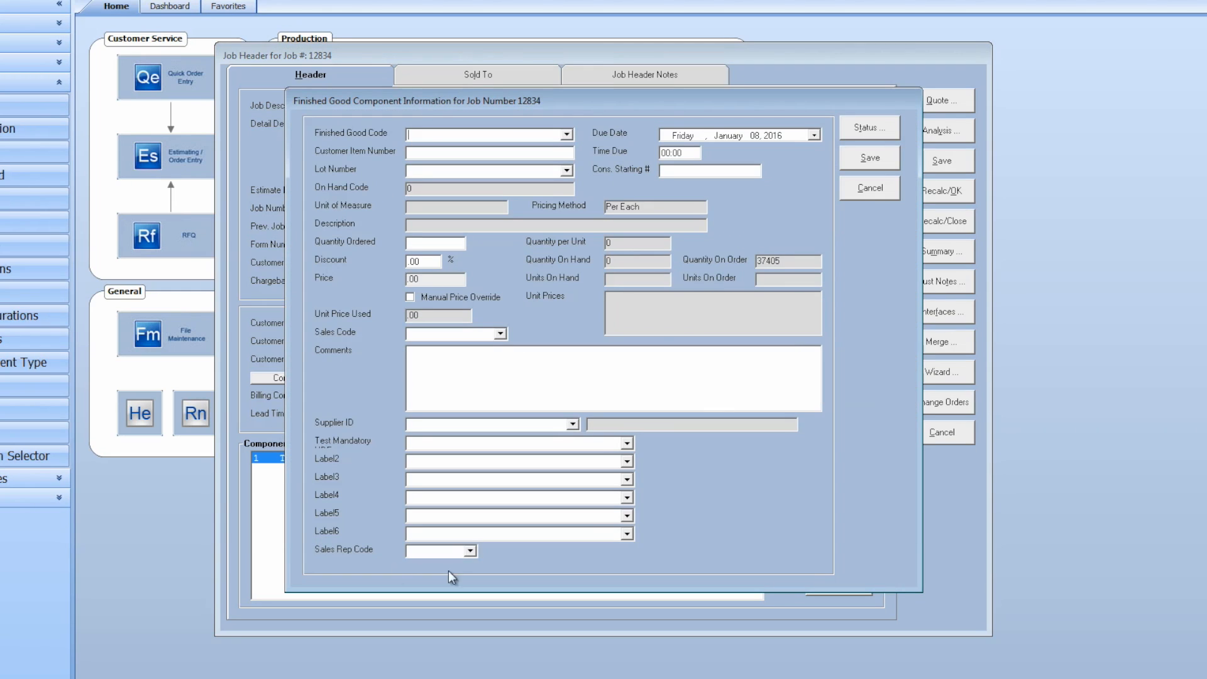
left_click(567, 135)
left_click(398, 207)
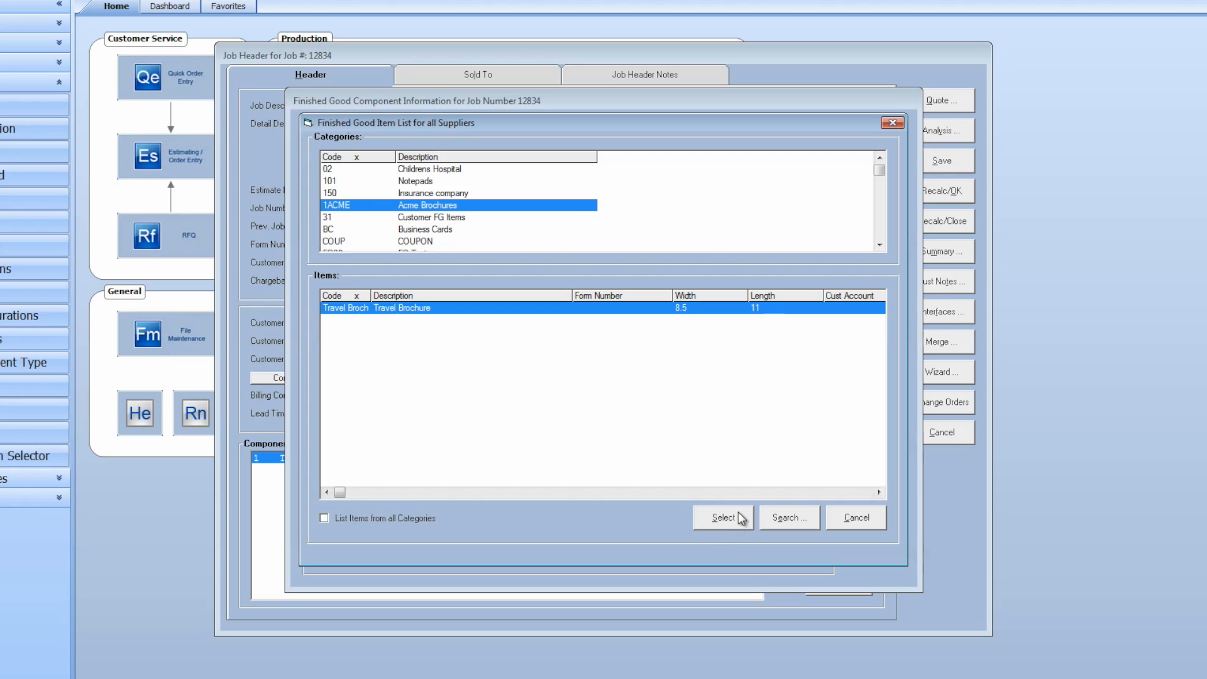
left_click(723, 518)
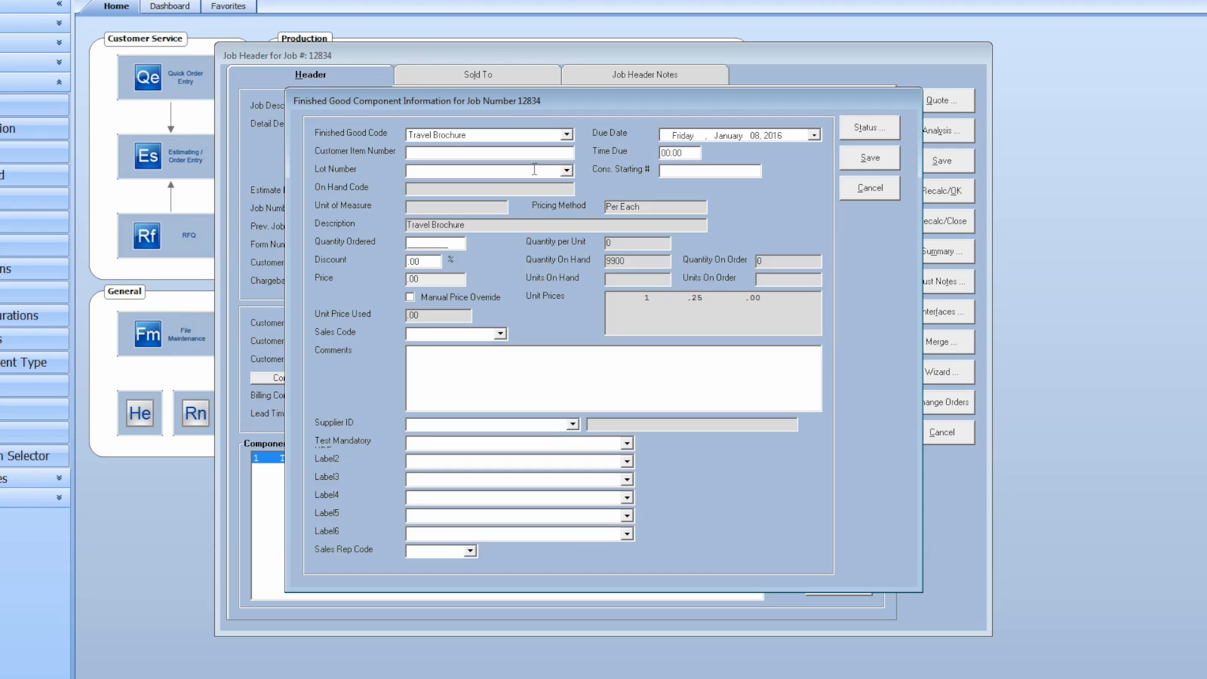
Assign lot number 12832 to the new component, set its quantity ordered to 500 and save it
left_click(567, 171)
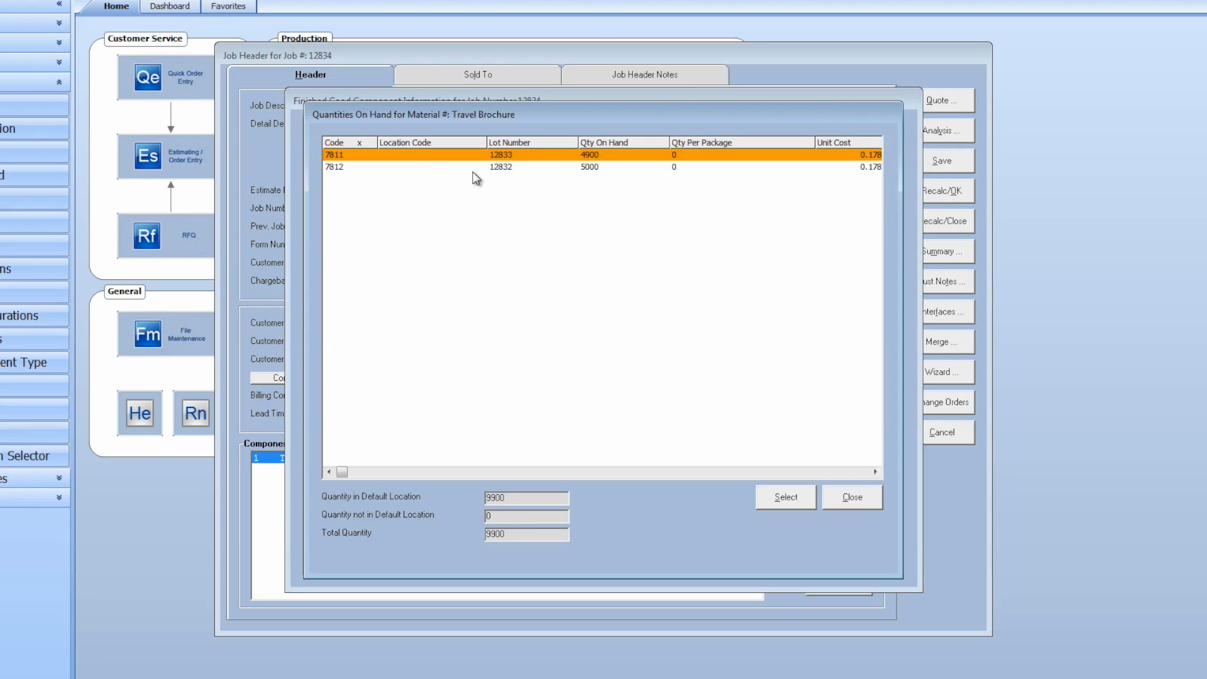
left_click(589, 168)
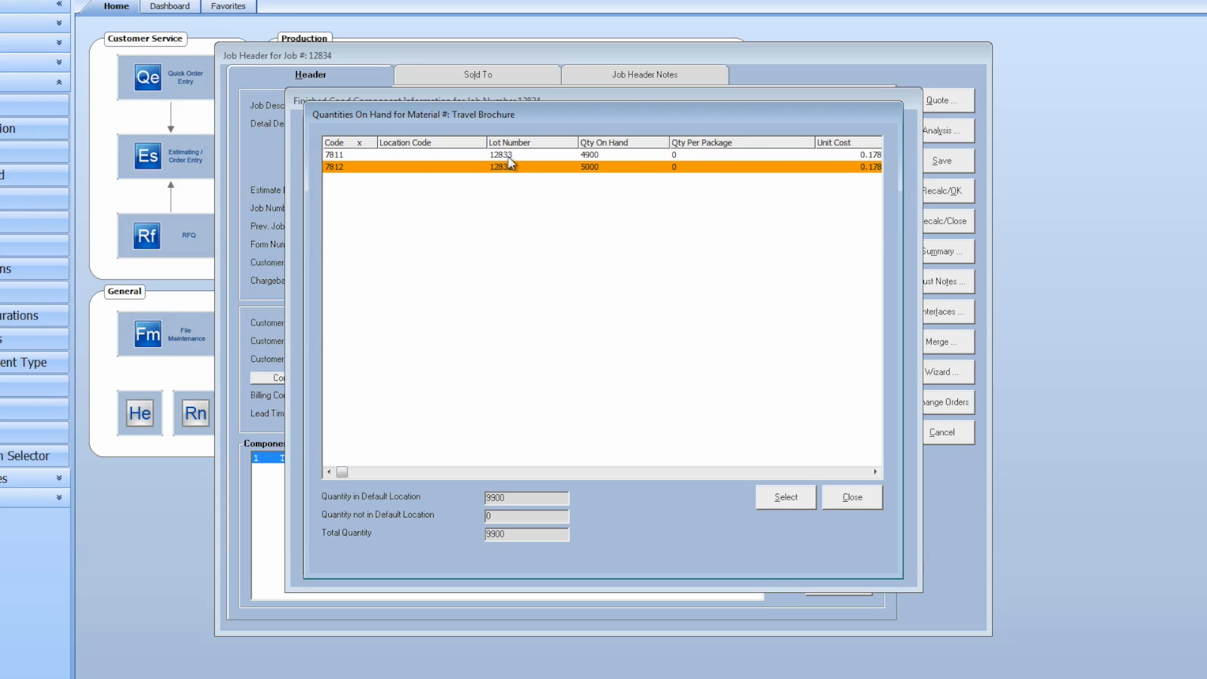
left_click(798, 496)
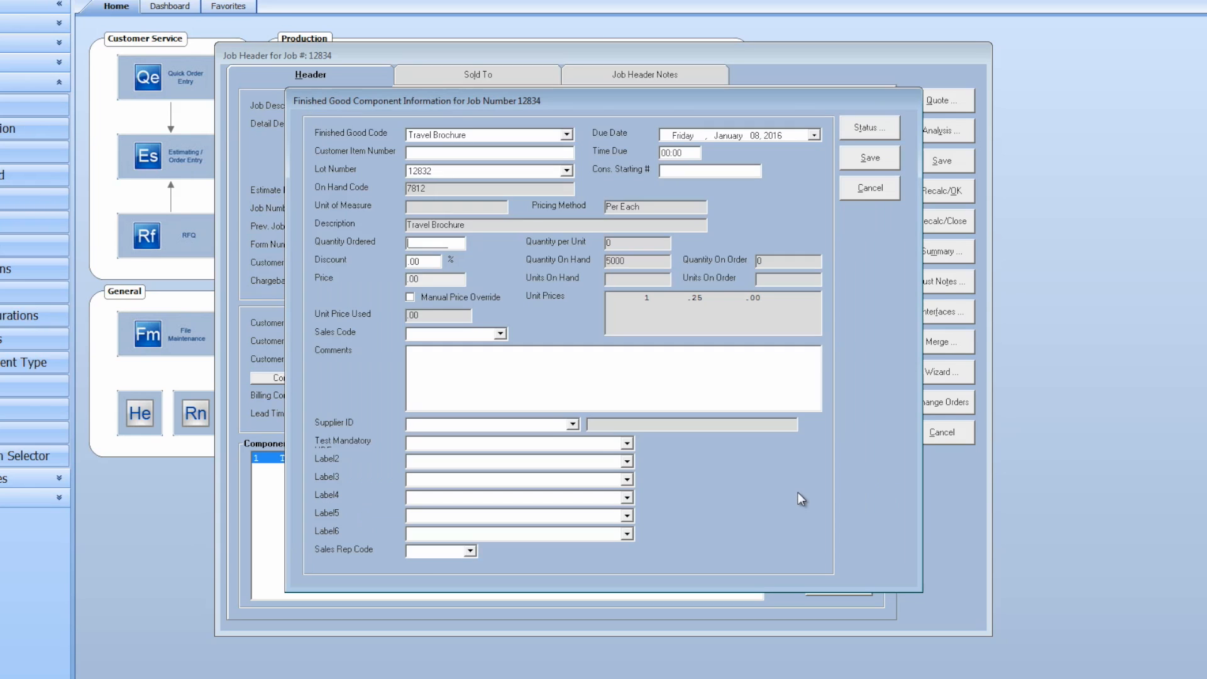
left_click(428, 247)
type("500")
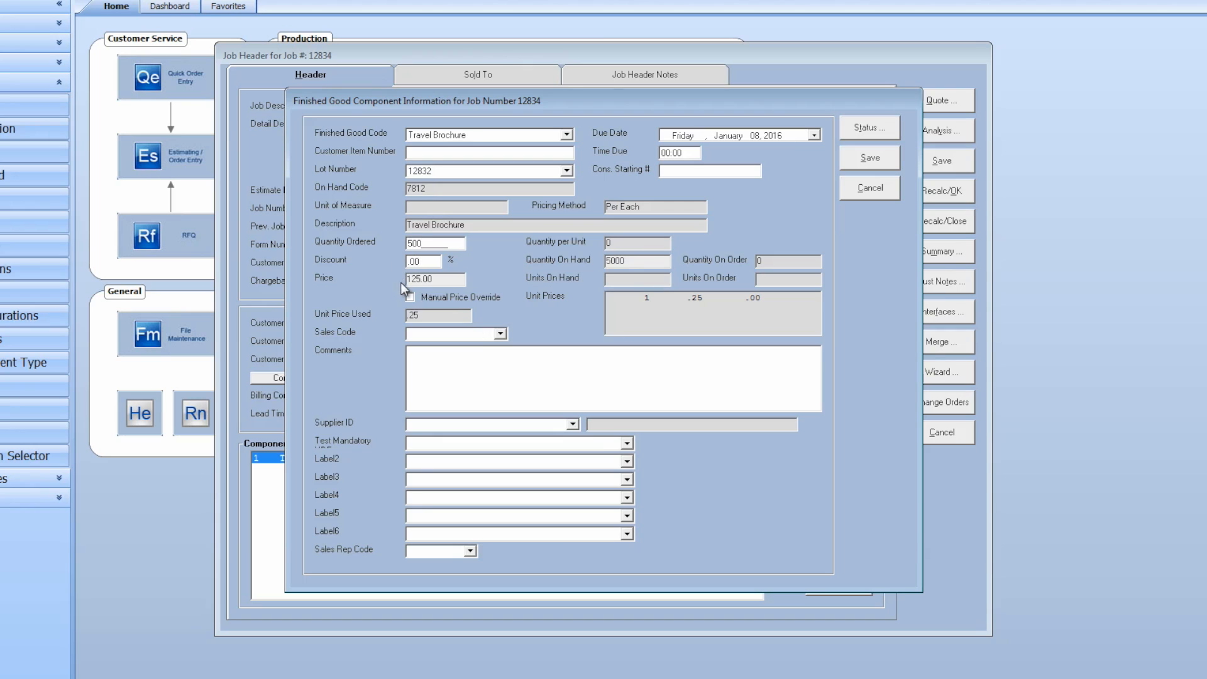
left_click(878, 159)
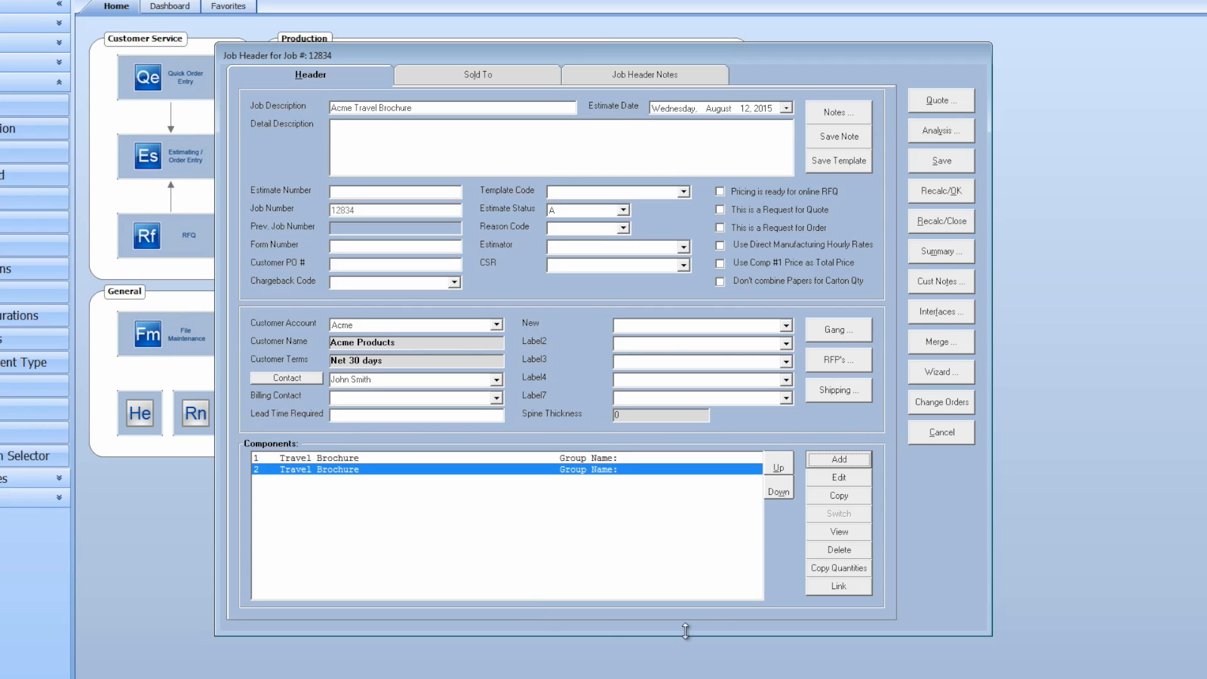
Delete the second Travel Brochure component from the job
left_click(838, 549)
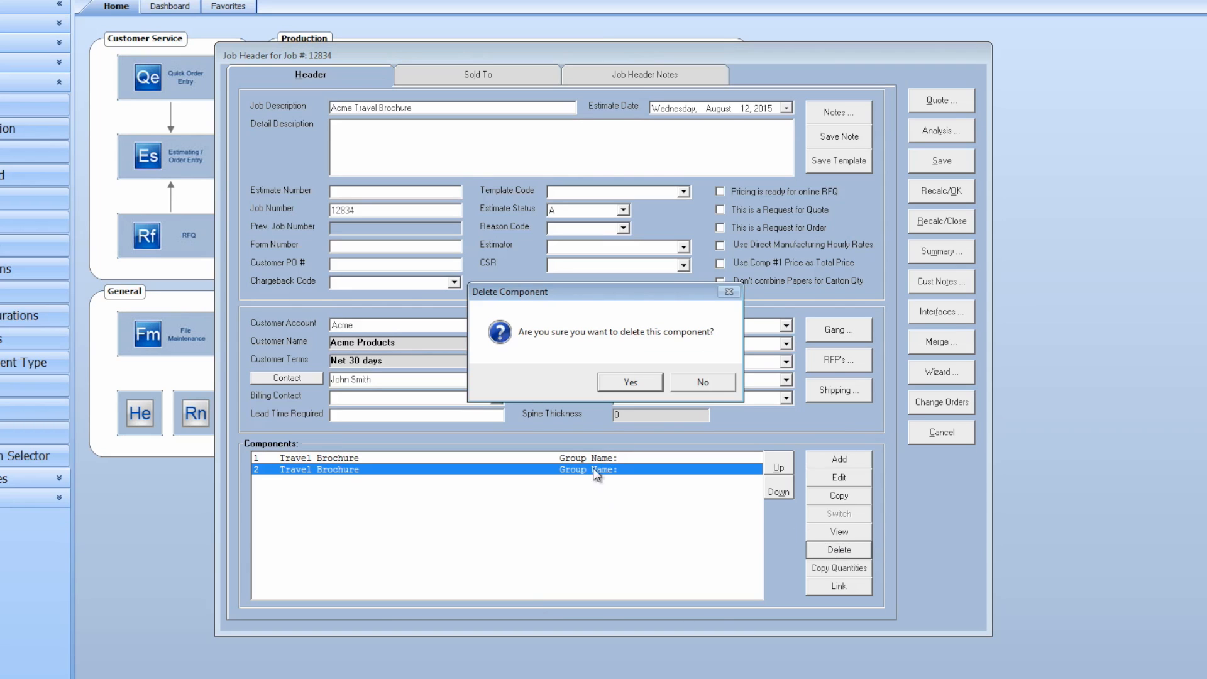
left_click(608, 383)
Save the remaining Travel Brochure component and the job, accept the job planning details and close Estimating/Order Entry
left_click(839, 477)
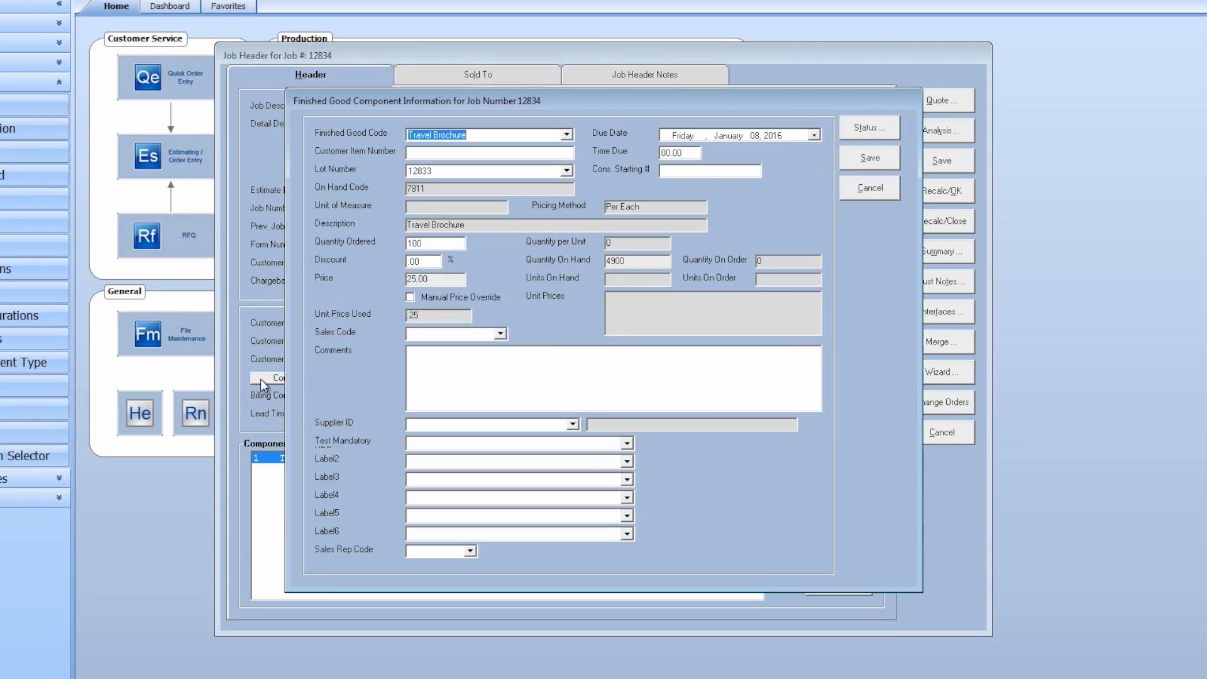
left_click(877, 162)
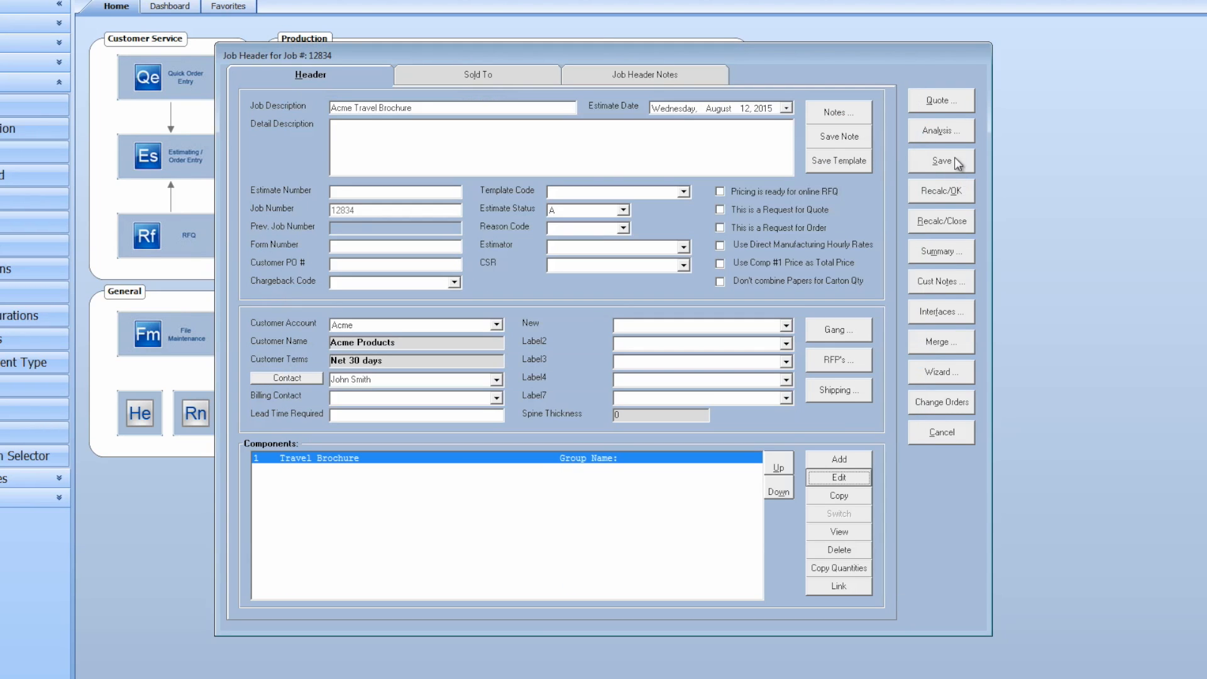
left_click(954, 161)
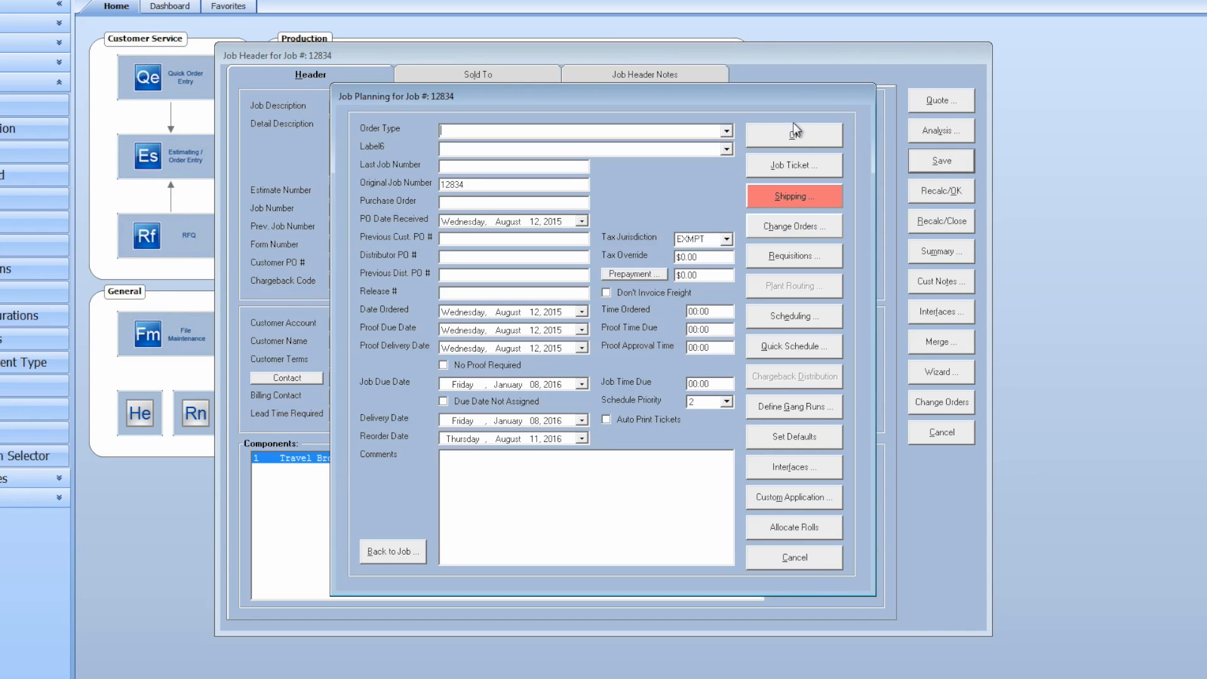
left_click(796, 137)
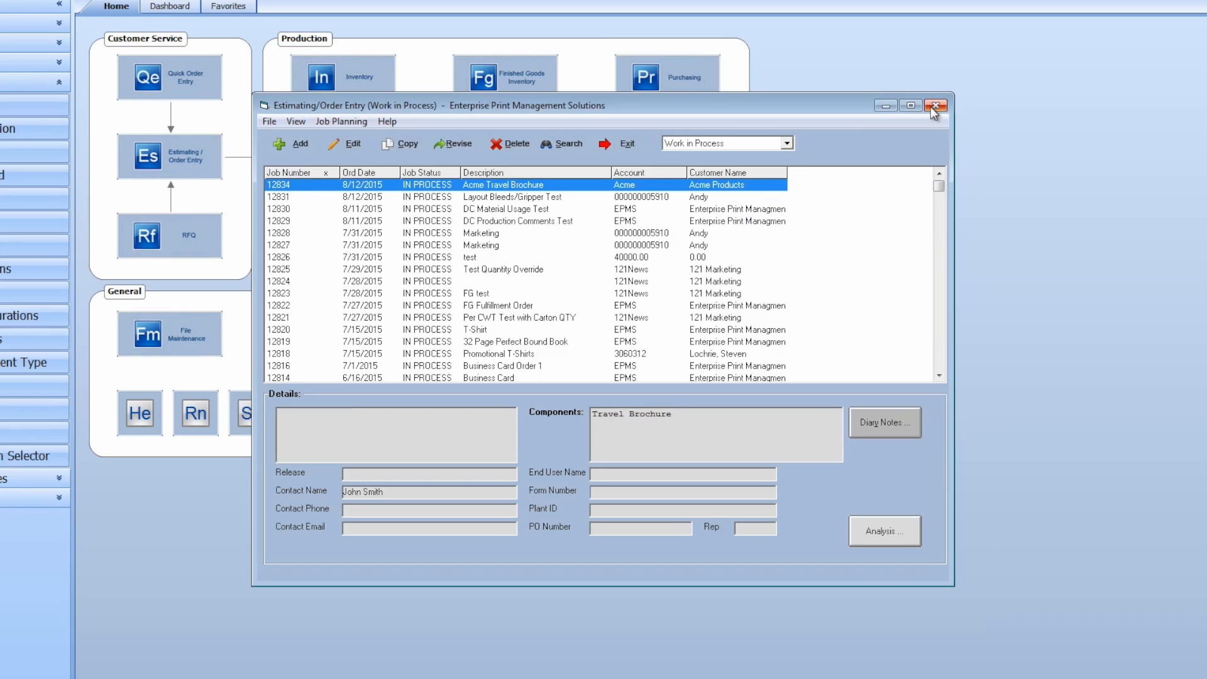
left_click(935, 106)
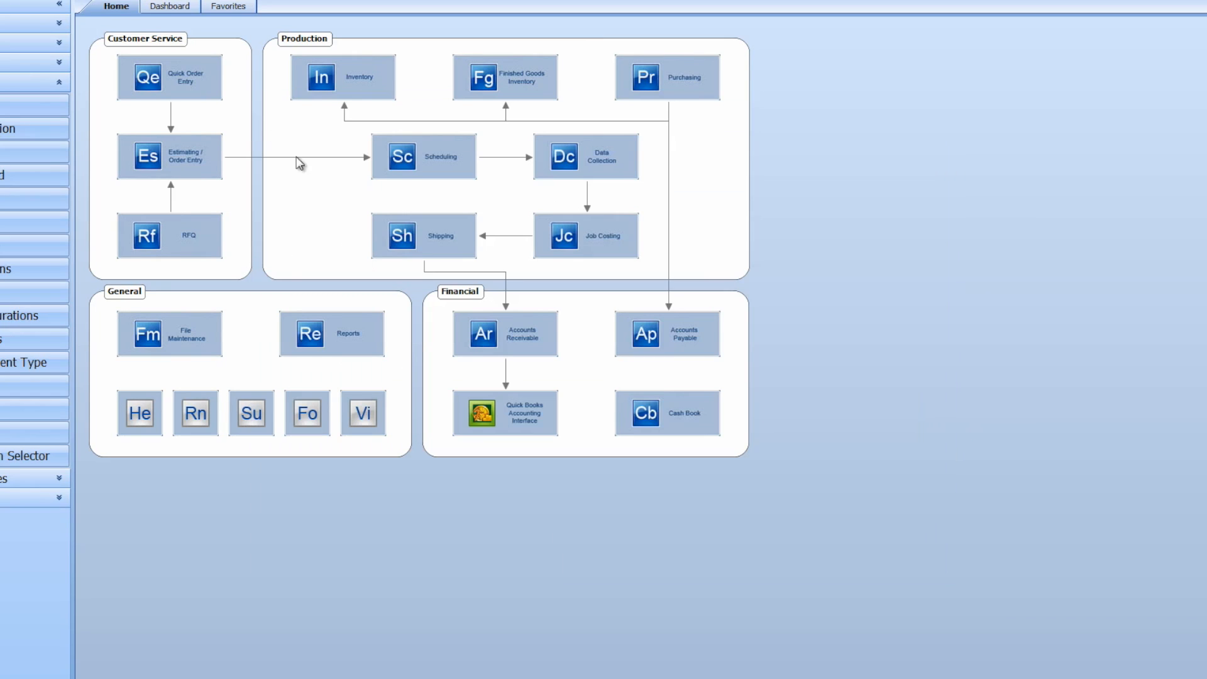
Load the Acme Travel Brochure job into Shipping from the list of work-in-process jobs
left_click(448, 232)
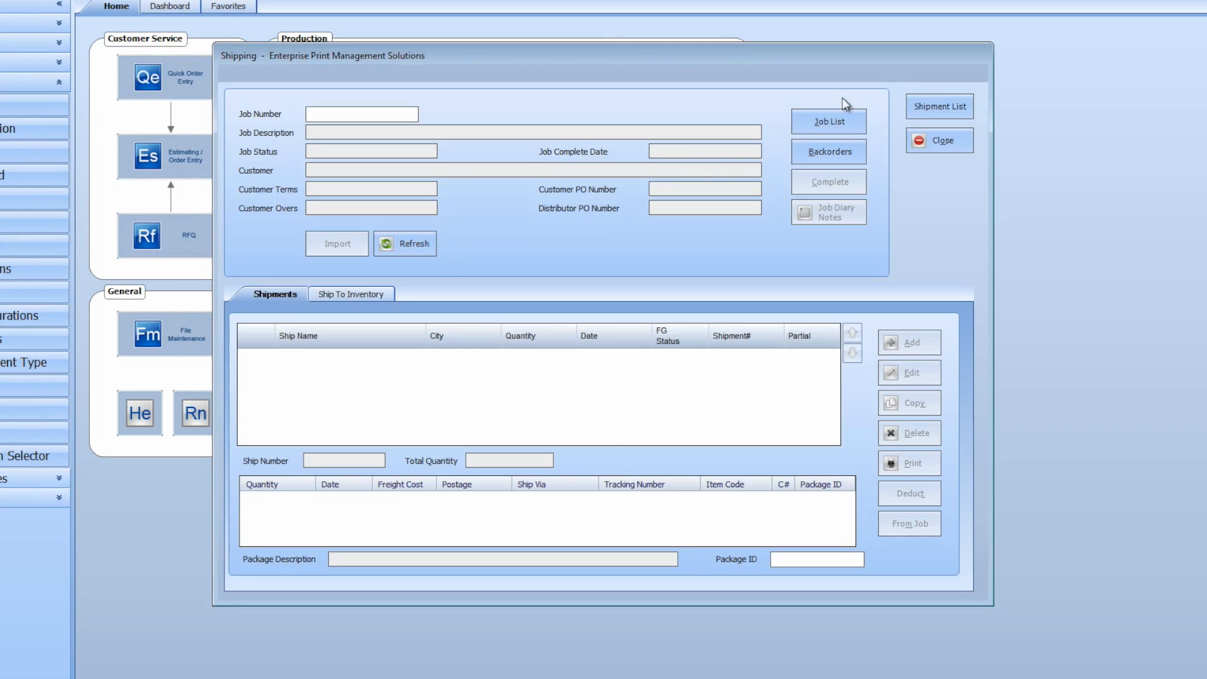
left_click(845, 121)
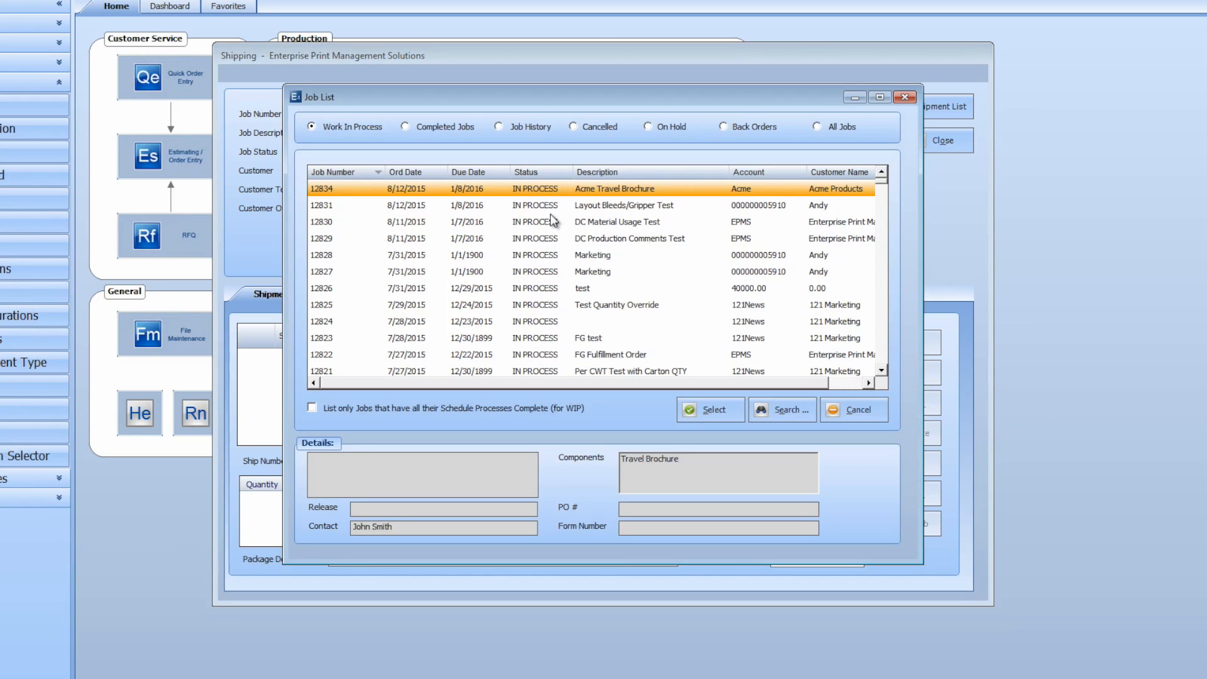
left_click(713, 409)
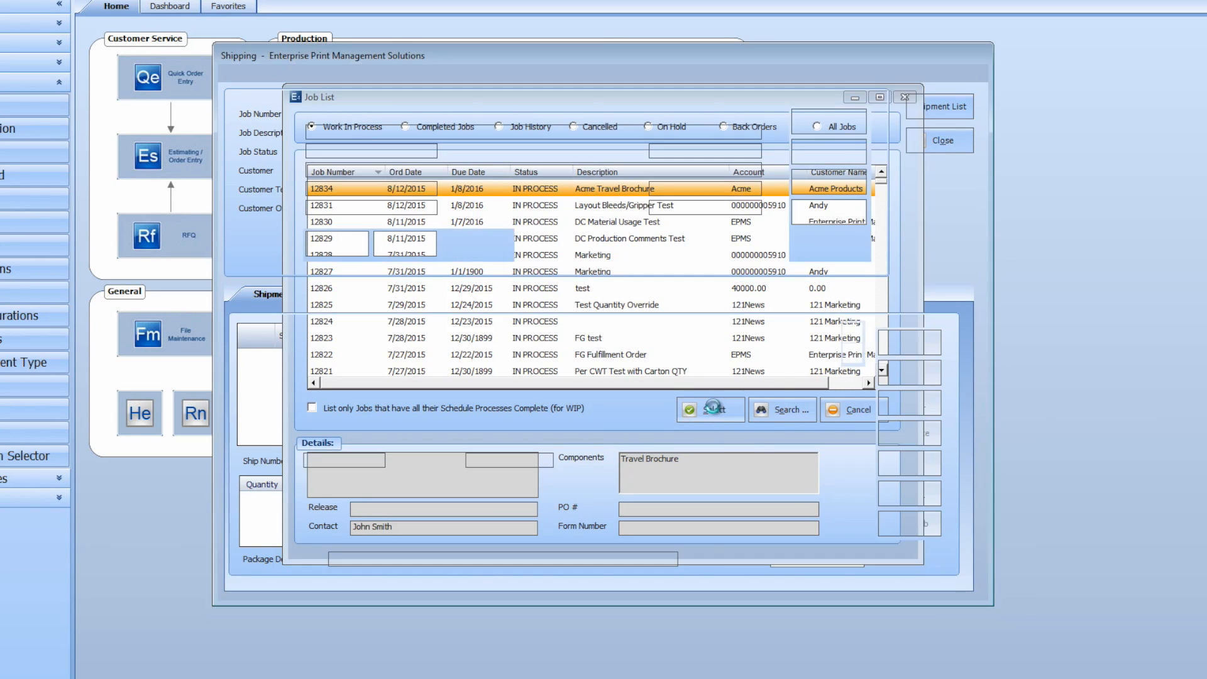